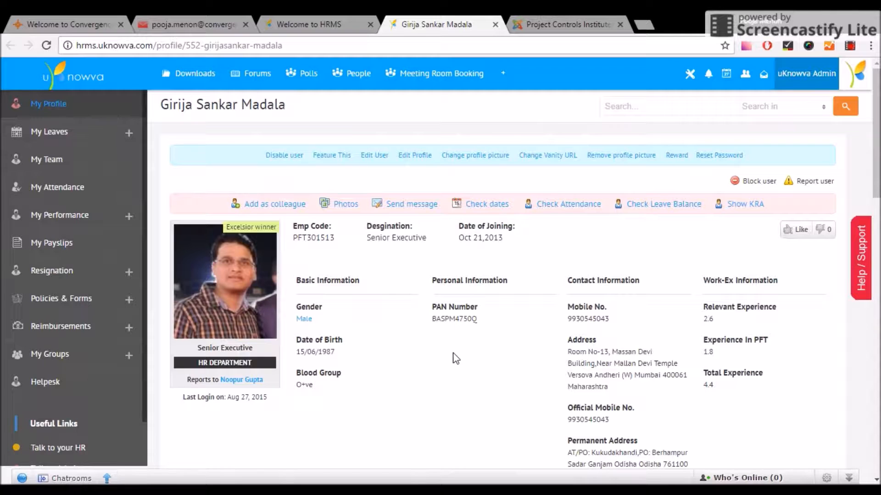
Review the employee's profile from personal and employment details down to the activity counters and organization chart.
{"action": "scroll", "coordinate": [486, 356], "scroll_direction": "down", "scroll_amount": 4}
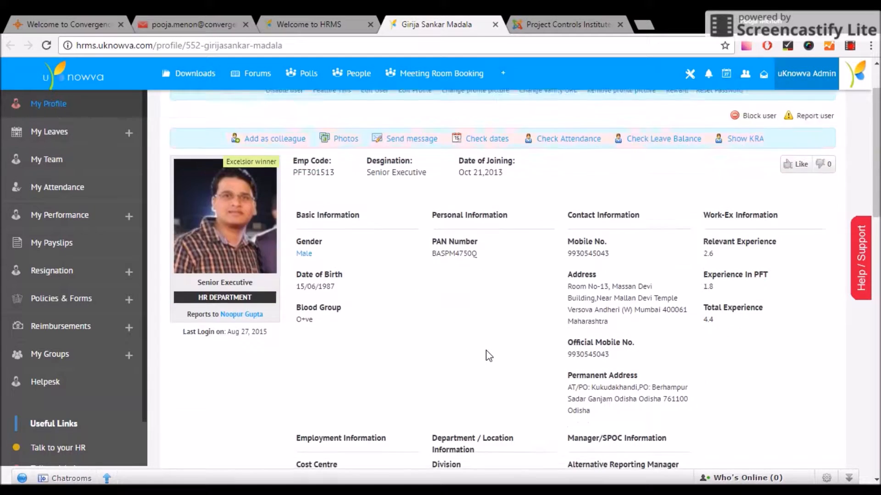
{"action": "scroll", "coordinate": [486, 356], "scroll_direction": "down", "scroll_amount": 8}
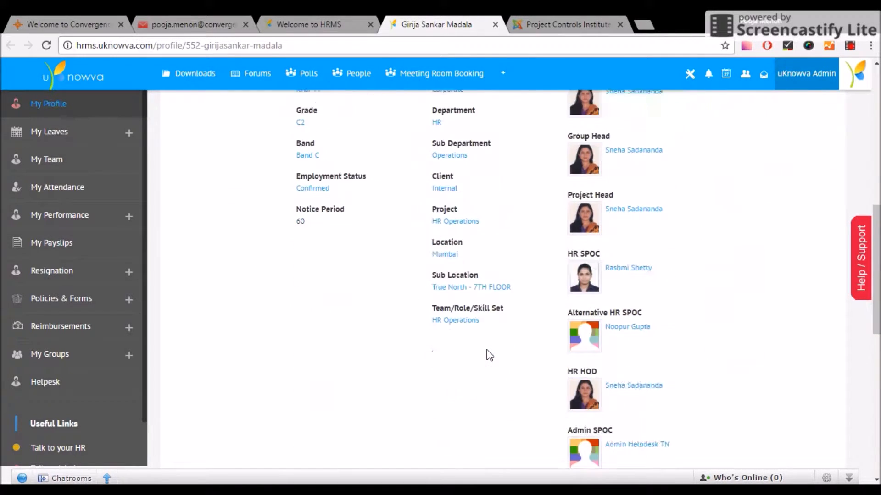
{"action": "scroll", "coordinate": [490, 355], "scroll_direction": "down", "scroll_amount": 6}
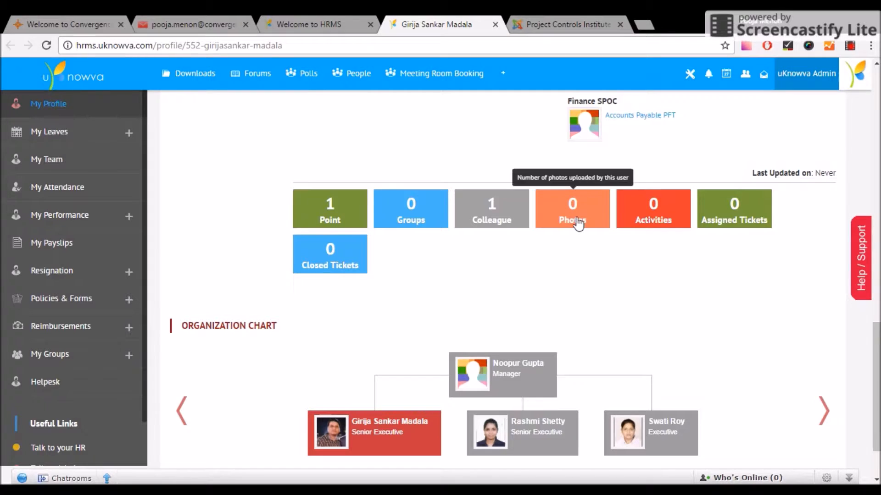
{"action": "mouse_move", "coordinate": [658, 216]}
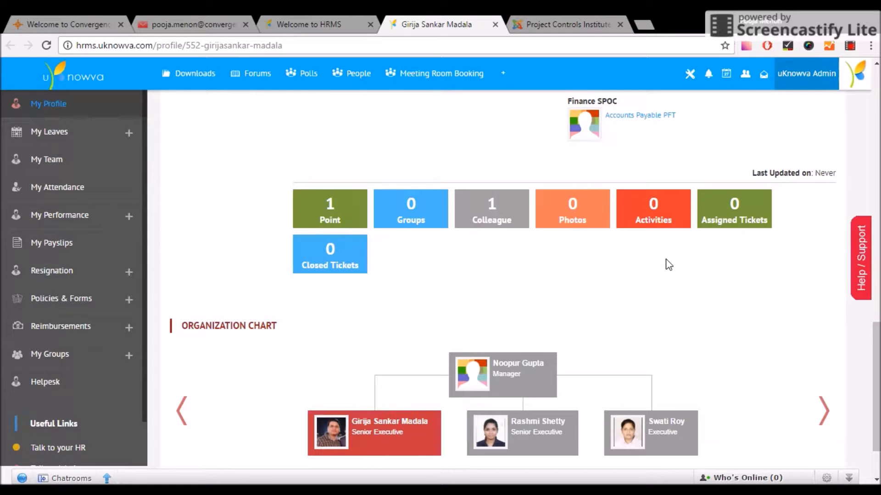
{"action": "scroll", "coordinate": [669, 265], "scroll_direction": "down", "scroll_amount": 2}
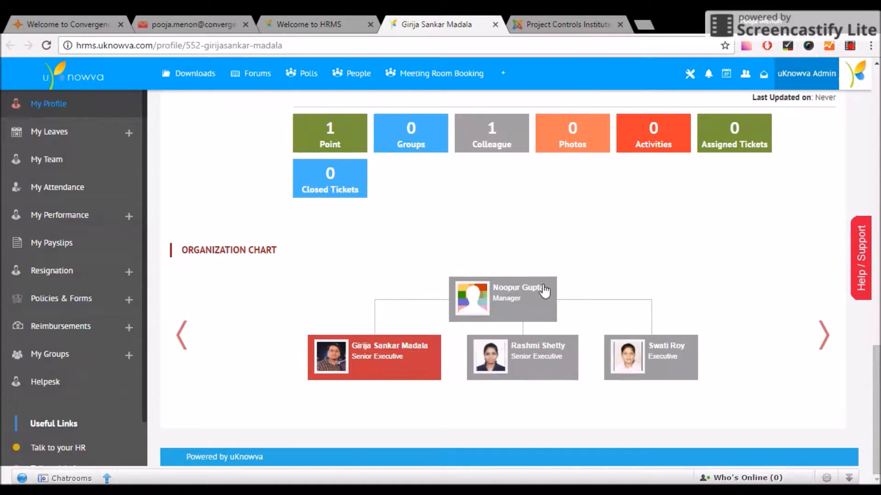
{"action": "mouse_move", "coordinate": [386, 365]}
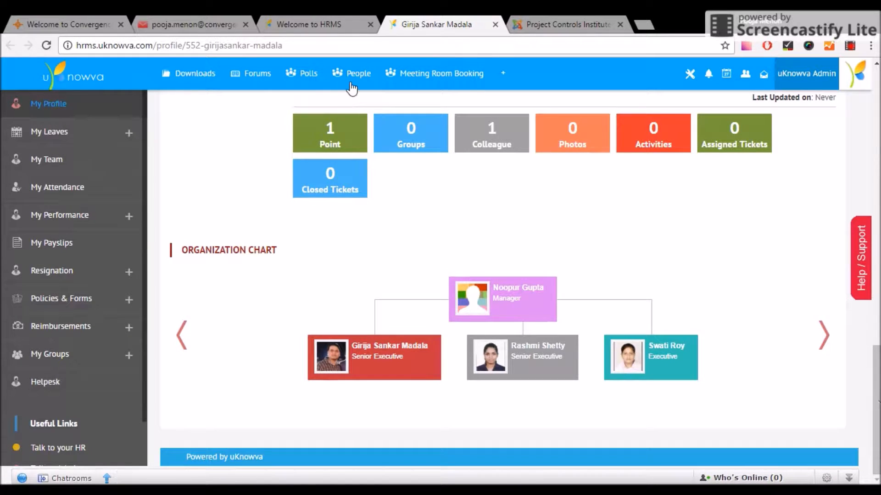
Run an advanced people search with the criterion City / Town Equal "mumbai".
{"action": "mouse_move", "coordinate": [353, 85]}
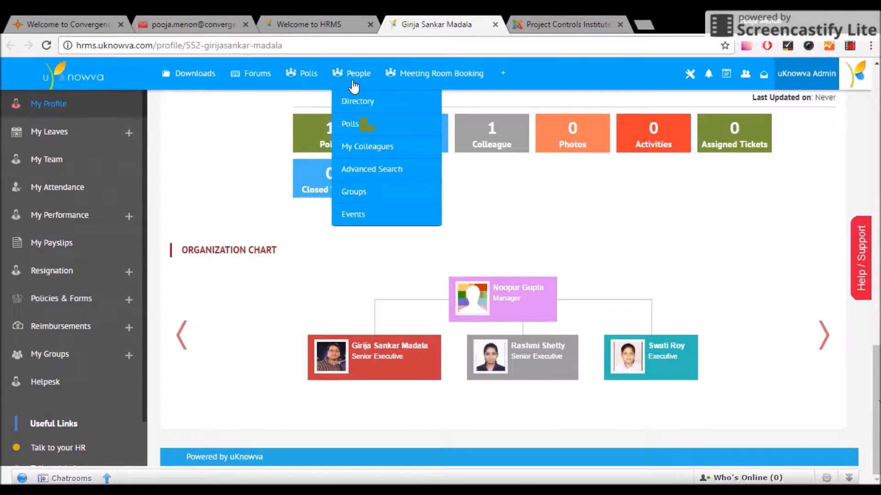
{"action": "left_click", "coordinate": [357, 171]}
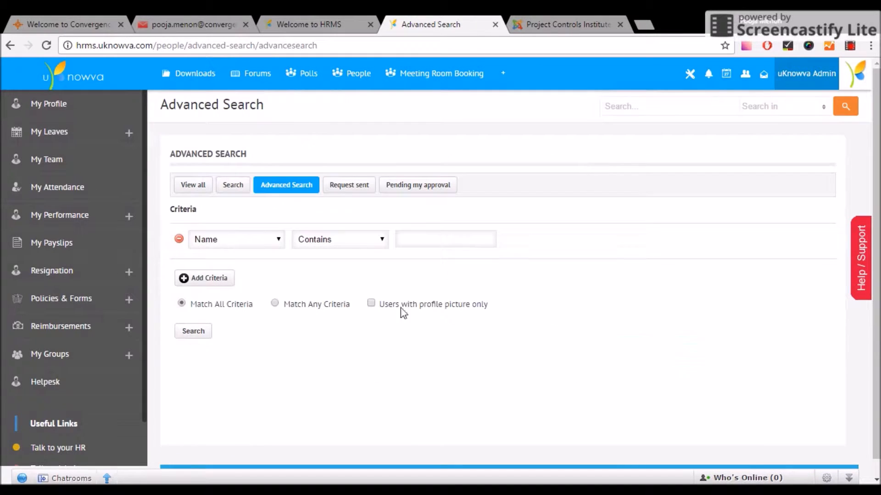
{"action": "left_click", "coordinate": [278, 250]}
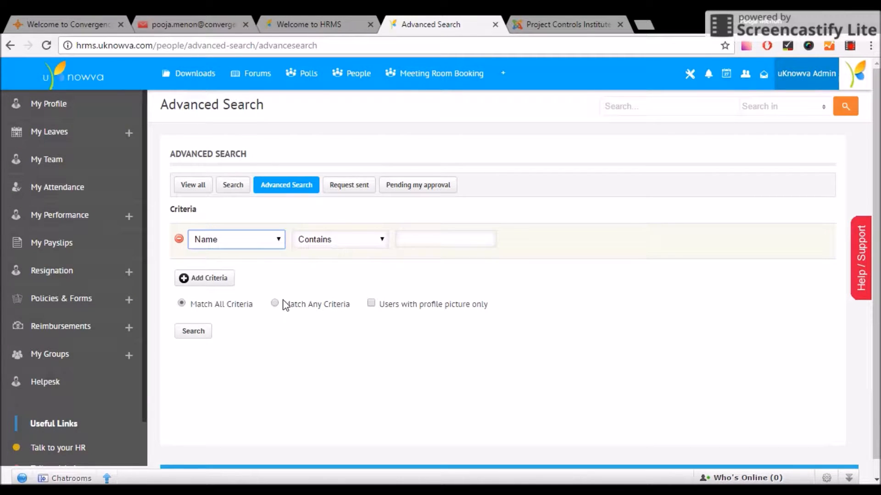
{"action": "left_click", "coordinate": [267, 326]}
{"action": "left_click", "coordinate": [330, 239]}
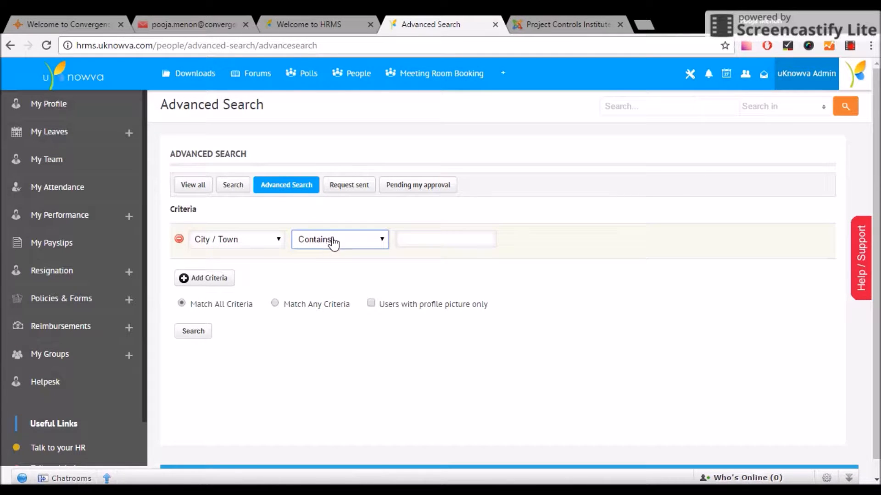
{"action": "left_click", "coordinate": [329, 271]}
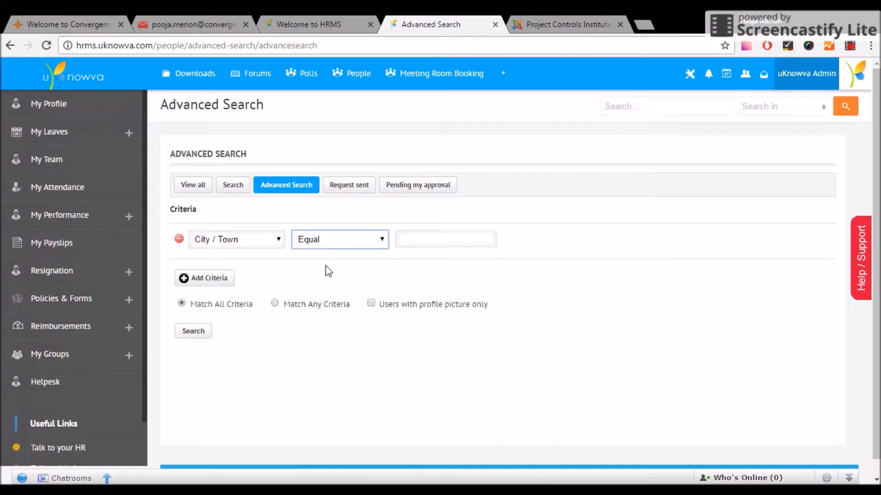
{"action": "left_click", "coordinate": [476, 242]}
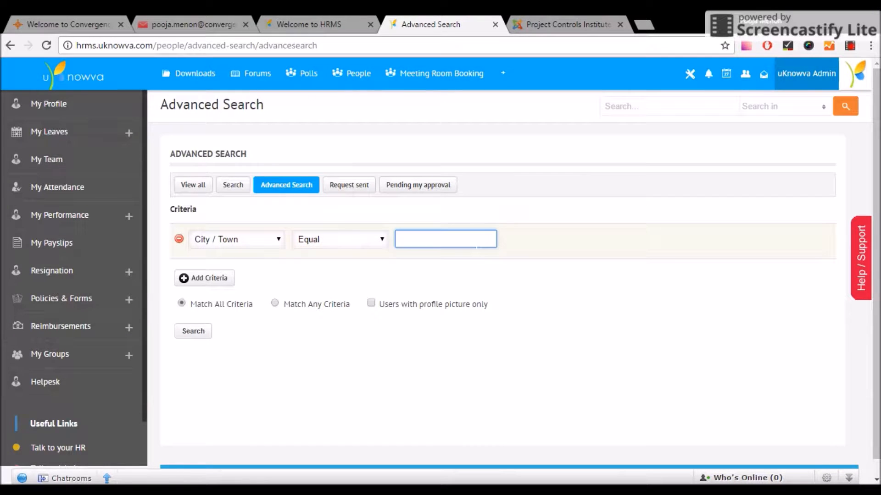
{"action": "type", "text": "mumbai"}
{"action": "left_click", "coordinate": [195, 331]}
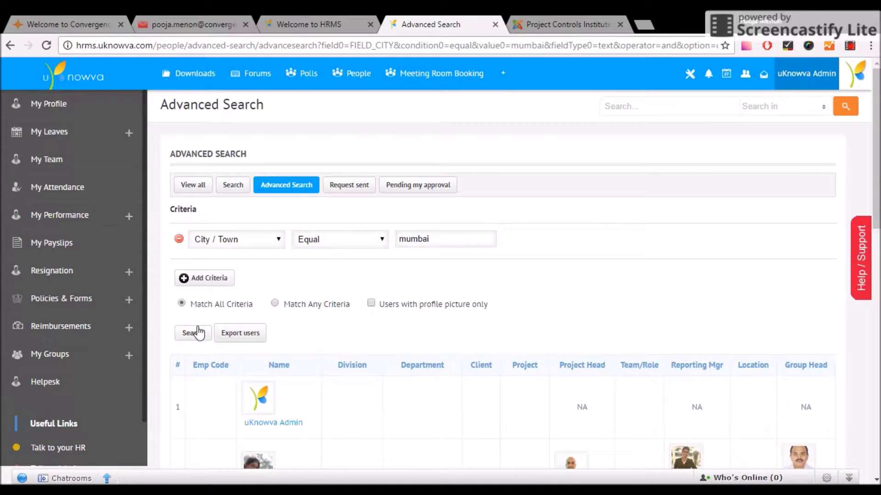
Look through the employees listed in the advanced search results, including their departments, projects and managers.
{"action": "scroll", "coordinate": [262, 439], "scroll_direction": "down", "scroll_amount": 4}
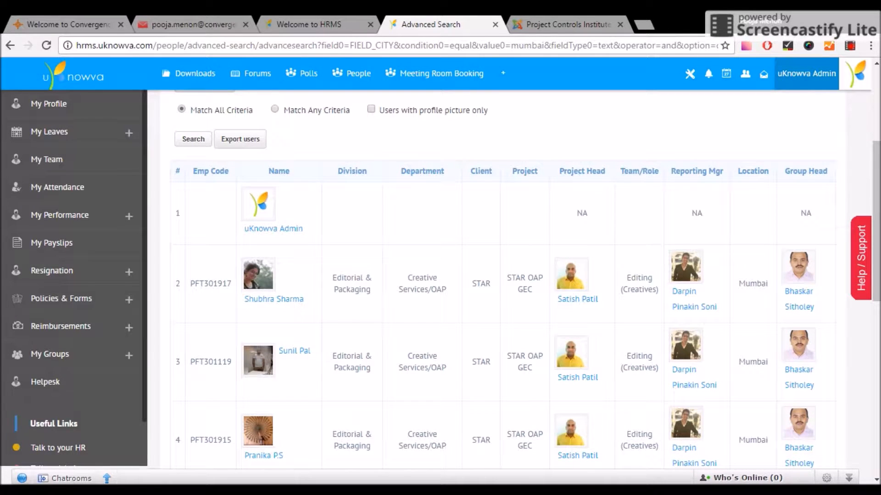
{"action": "scroll", "coordinate": [639, 344], "scroll_direction": "down", "scroll_amount": 7}
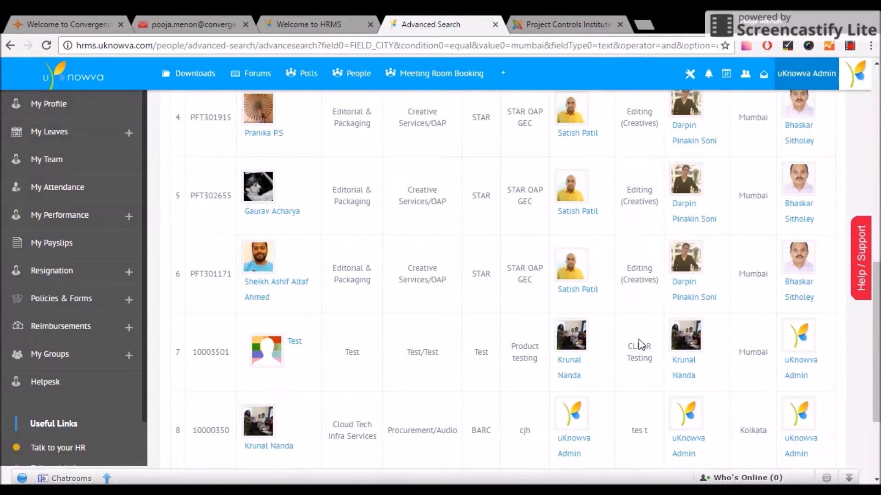
{"action": "scroll", "coordinate": [641, 343], "scroll_direction": "up", "scroll_amount": 11}
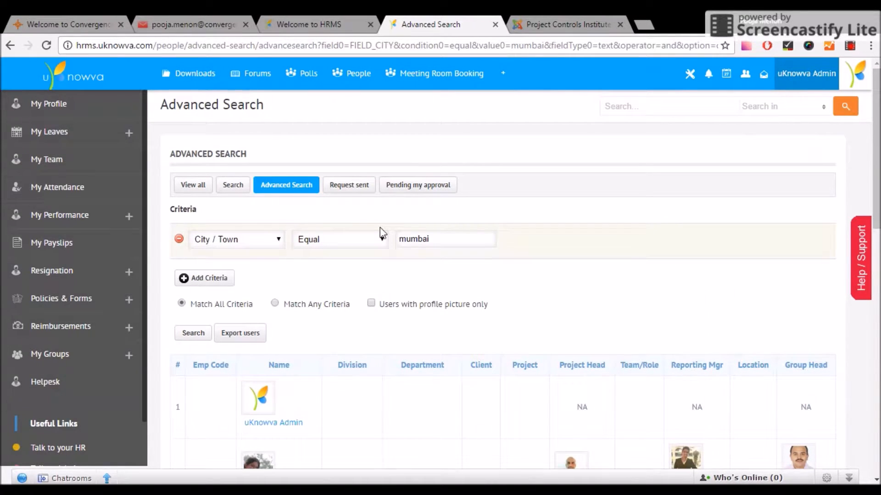
Return to the HRMS home page and review the recent activities and upcoming birthdays.
{"action": "left_click", "coordinate": [96, 81]}
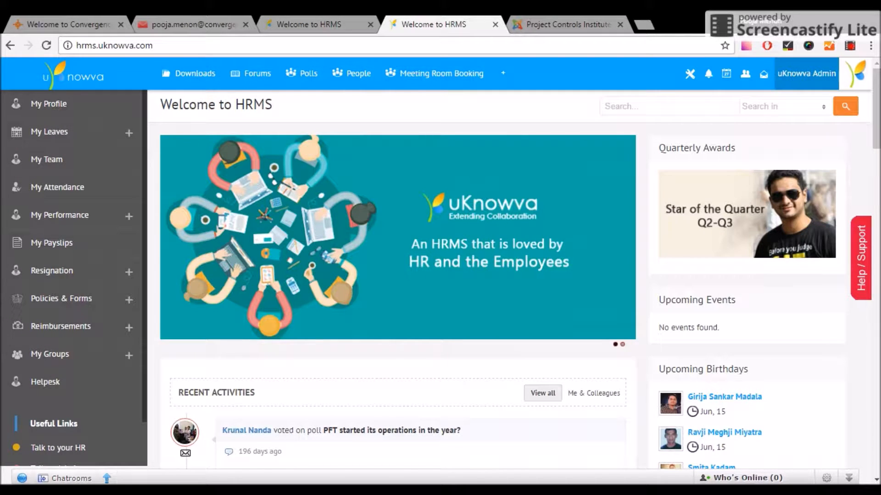
{"action": "scroll", "coordinate": [509, 279], "scroll_direction": "down", "scroll_amount": 4}
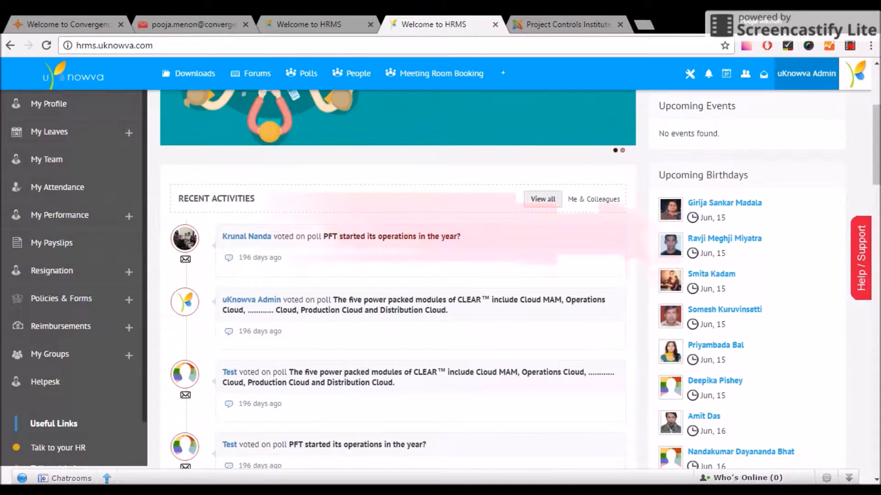
{"action": "scroll", "coordinate": [509, 279], "scroll_direction": "down", "scroll_amount": 1}
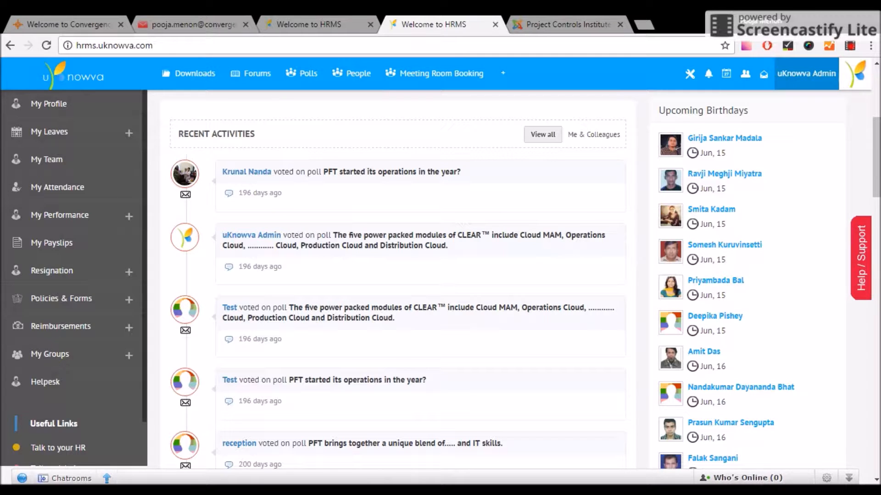
Check the leave type choices in the leave application form and close it without applying.
{"action": "left_click", "coordinate": [130, 133]}
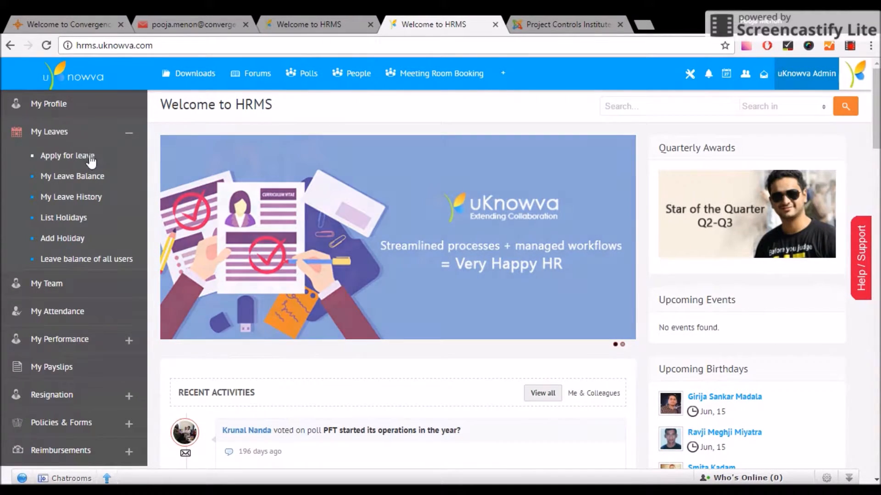
{"action": "left_click", "coordinate": [87, 157]}
{"action": "left_click", "coordinate": [464, 224]}
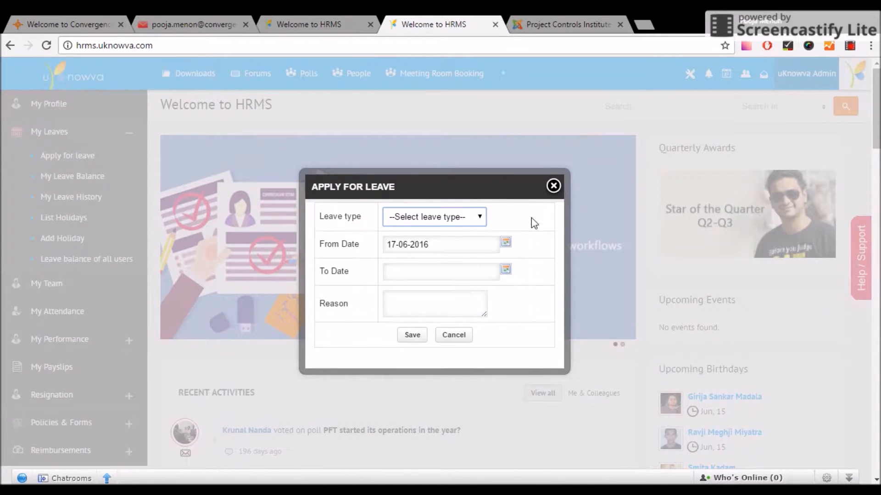
{"action": "left_click", "coordinate": [553, 186]}
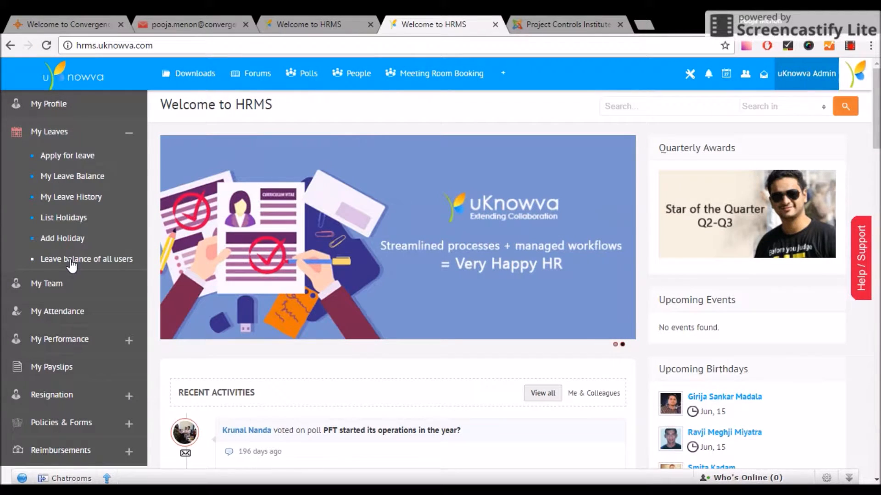
View the leave balance of all users and inspect the first employee's editable balances without saving any changes.
{"action": "left_click", "coordinate": [71, 259]}
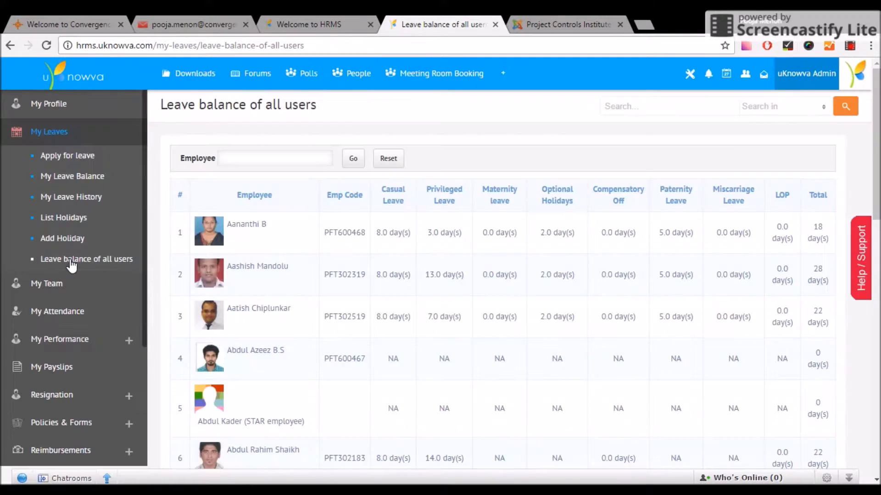
{"action": "left_click", "coordinate": [508, 233]}
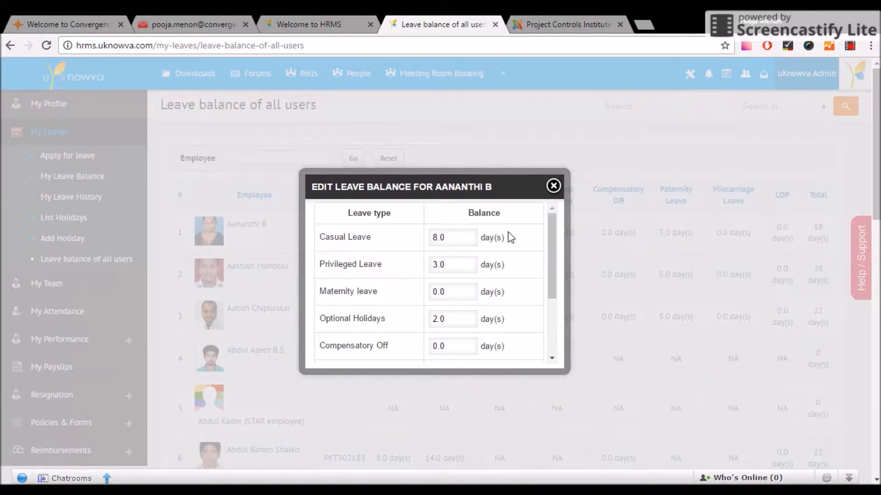
{"action": "scroll", "coordinate": [509, 268], "scroll_direction": "down", "scroll_amount": 3}
{"action": "left_click", "coordinate": [468, 245]}
{"action": "key", "text": "Tab"}
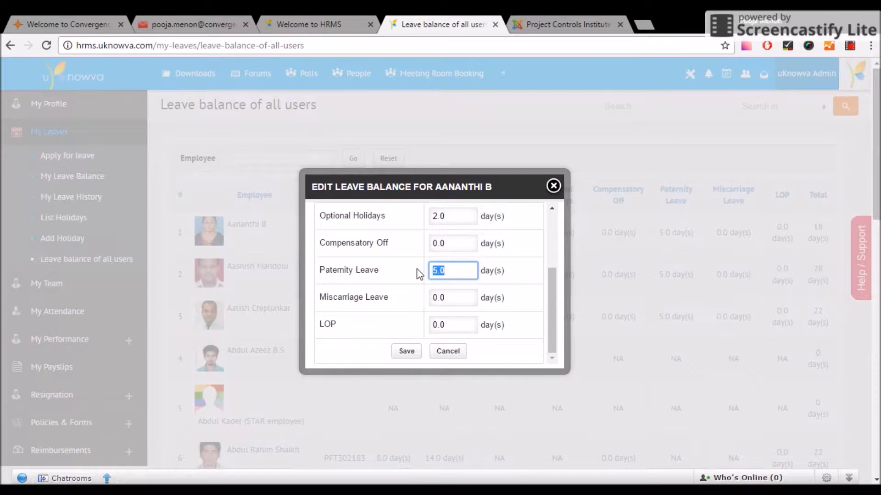
{"action": "left_click", "coordinate": [554, 186]}
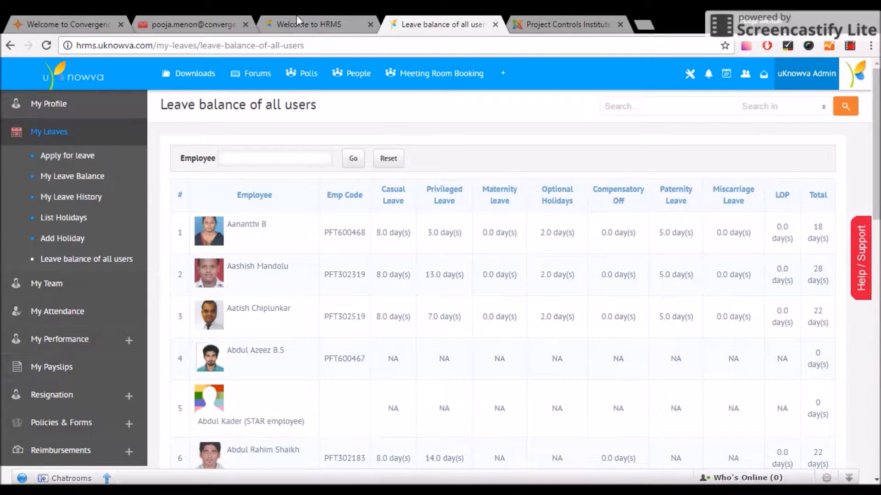
From the home page, open the first upcoming-birthday employee's profile and view that employee's attendance calendar.
{"action": "left_click", "coordinate": [85, 84]}
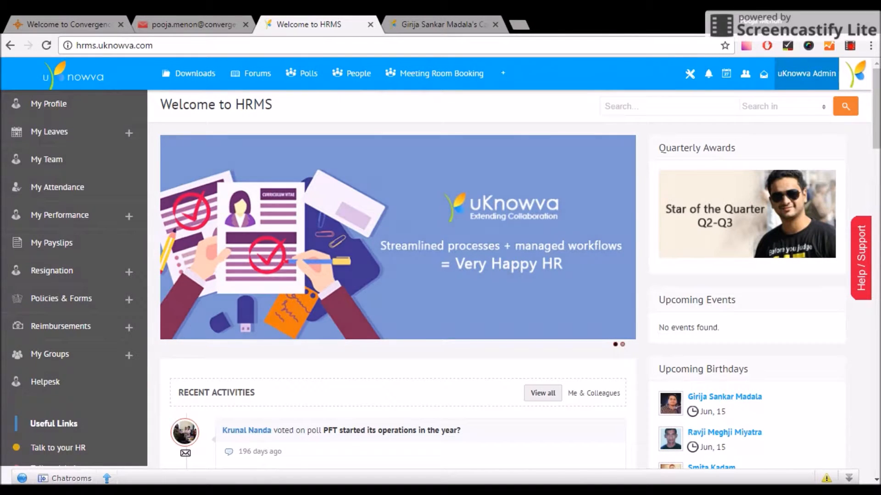
{"action": "mouse_move", "coordinate": [747, 397]}
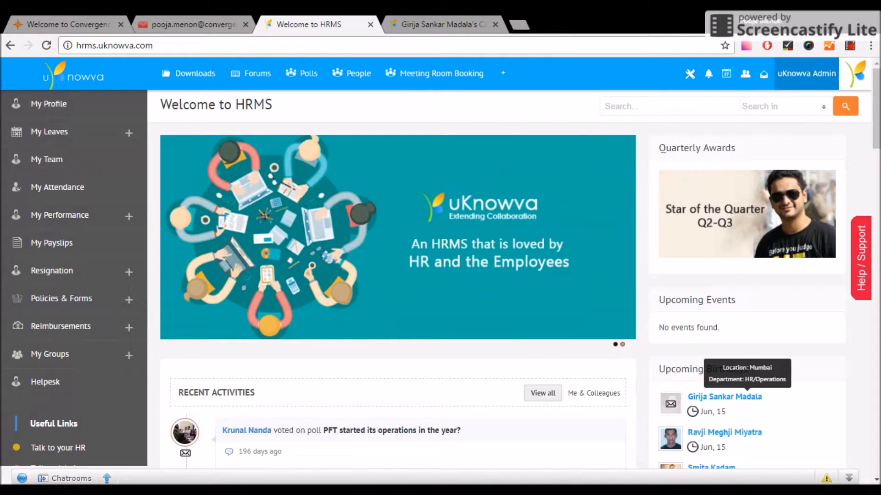
{"action": "left_click", "coordinate": [712, 398]}
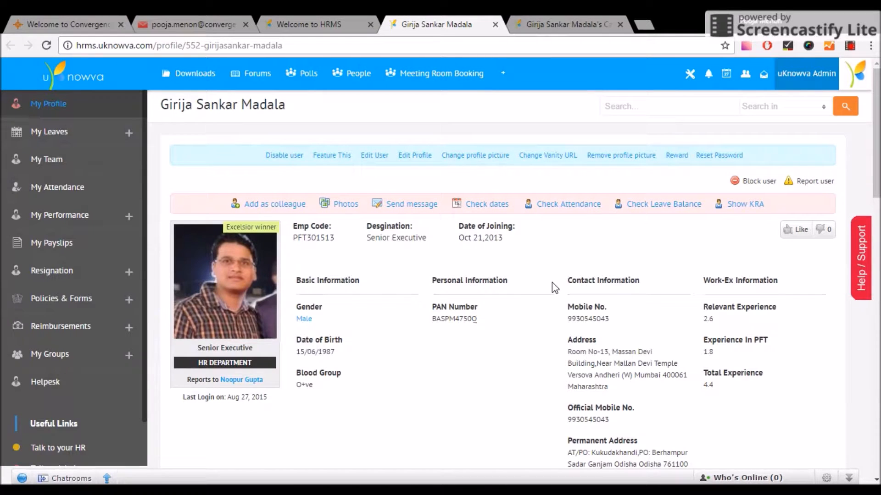
{"action": "left_click", "coordinate": [534, 24]}
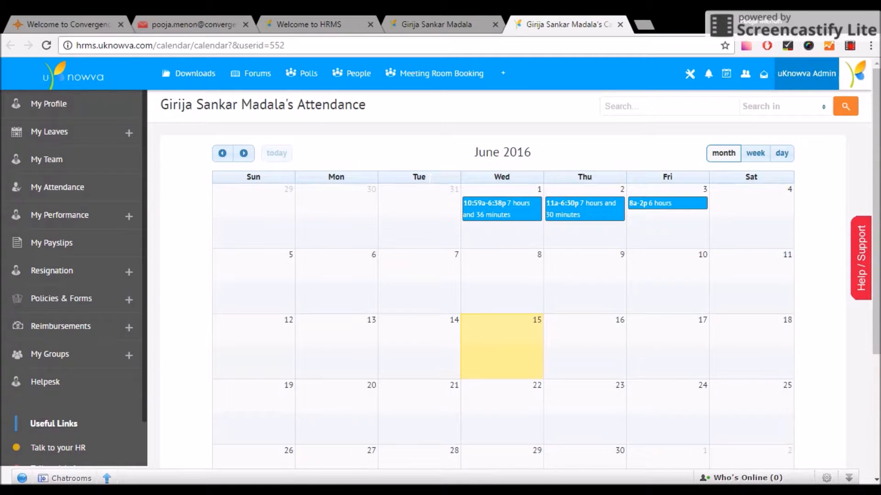
View the payslip folders and check the Upload Payslips file format instructions, closing them without uploading a zip file.
{"action": "left_click", "coordinate": [63, 245]}
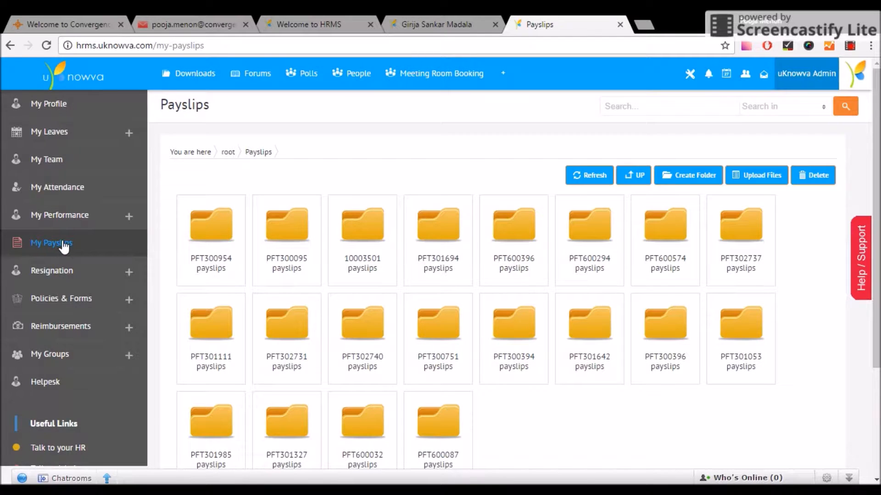
{"action": "left_click", "coordinate": [857, 84]}
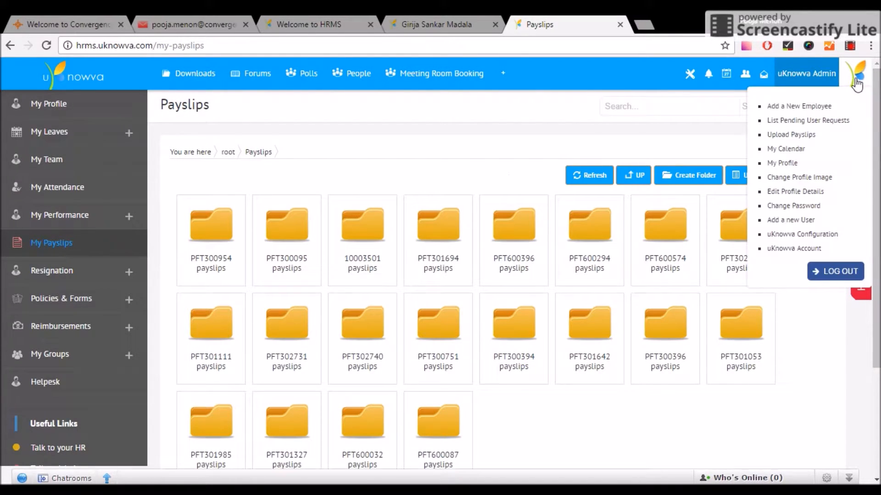
{"action": "left_click", "coordinate": [798, 137]}
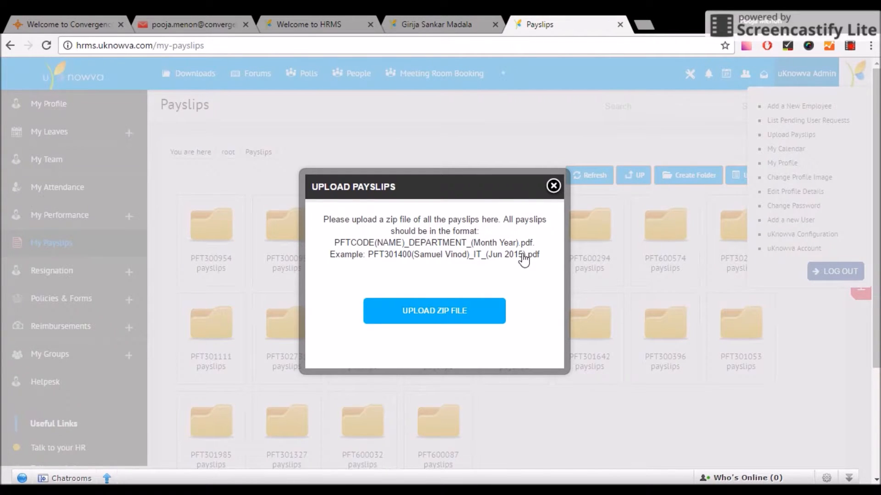
{"action": "left_click", "coordinate": [553, 186]}
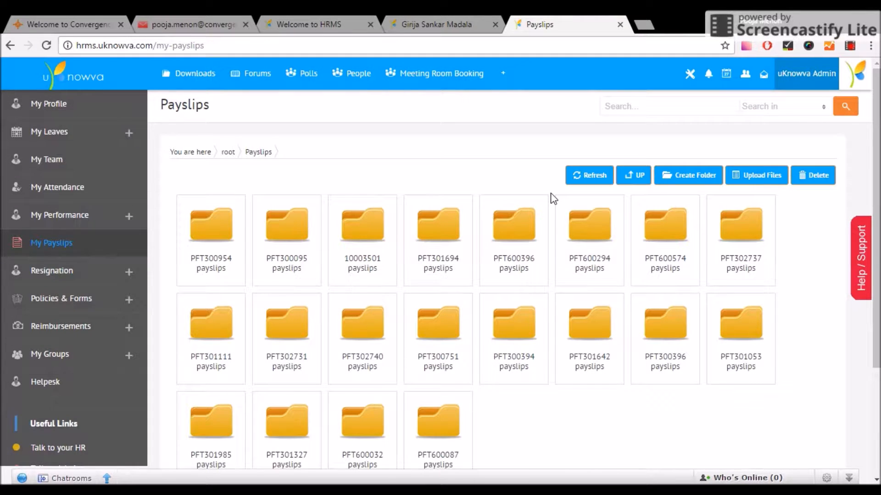
Look through the entries available under Policies & Forms and under Reimbursements.
{"action": "left_click", "coordinate": [130, 301]}
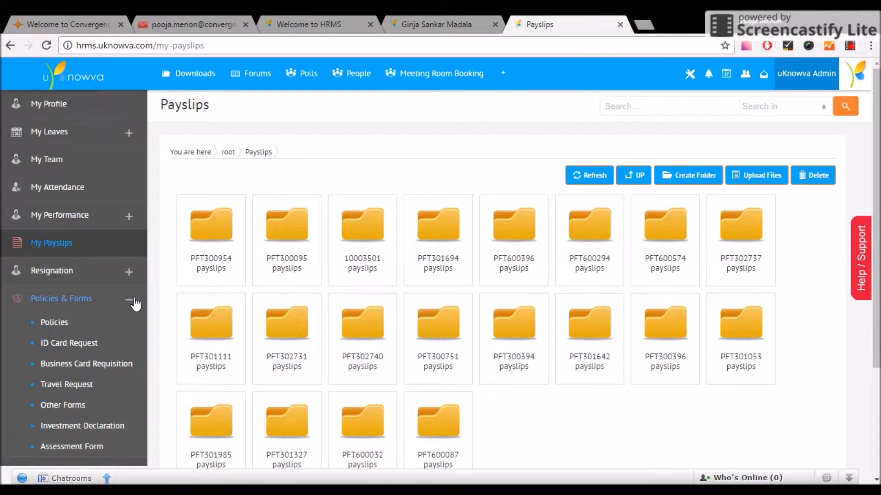
{"action": "left_click", "coordinate": [134, 301]}
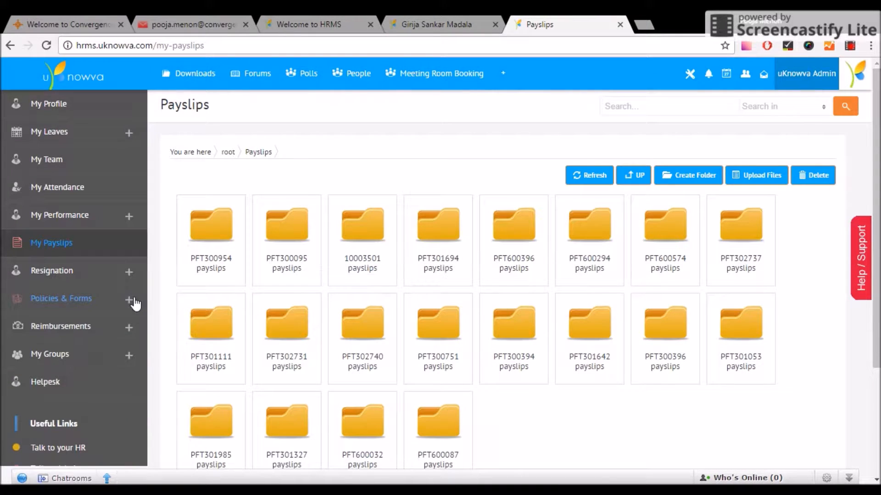
{"action": "left_click", "coordinate": [130, 330]}
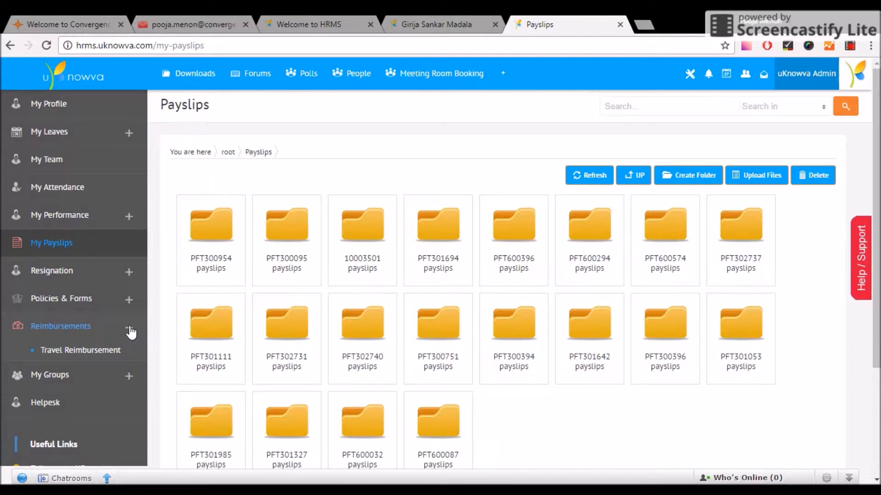
{"action": "left_click", "coordinate": [130, 303]}
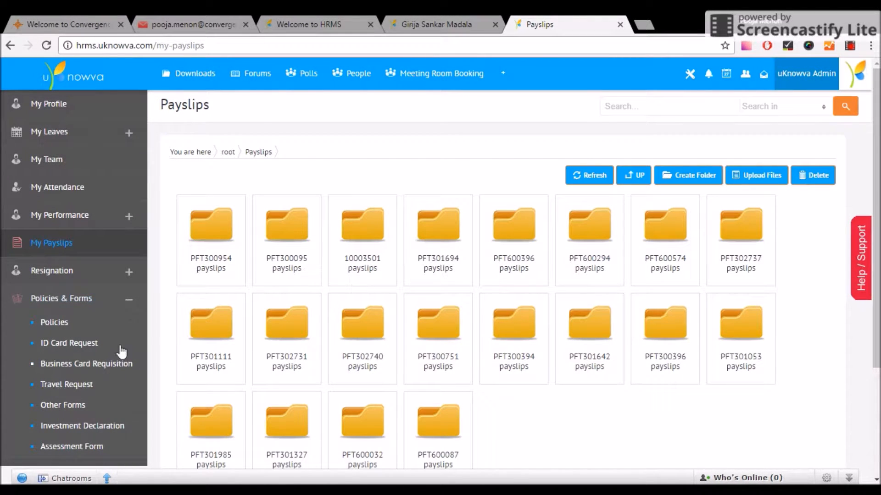
{"action": "left_click", "coordinate": [131, 304]}
{"action": "left_click", "coordinate": [133, 331]}
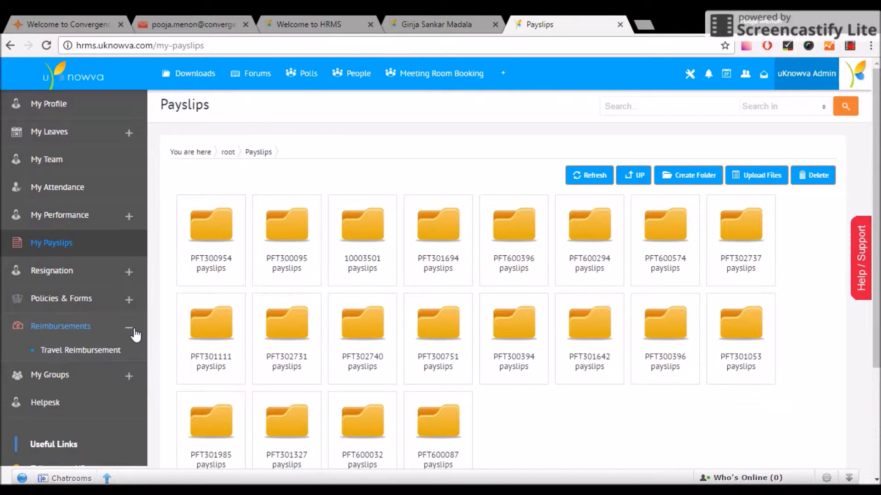
View the fields of the ID Card Request form under Policies & Forms and close it without submitting.
{"action": "left_click", "coordinate": [133, 304]}
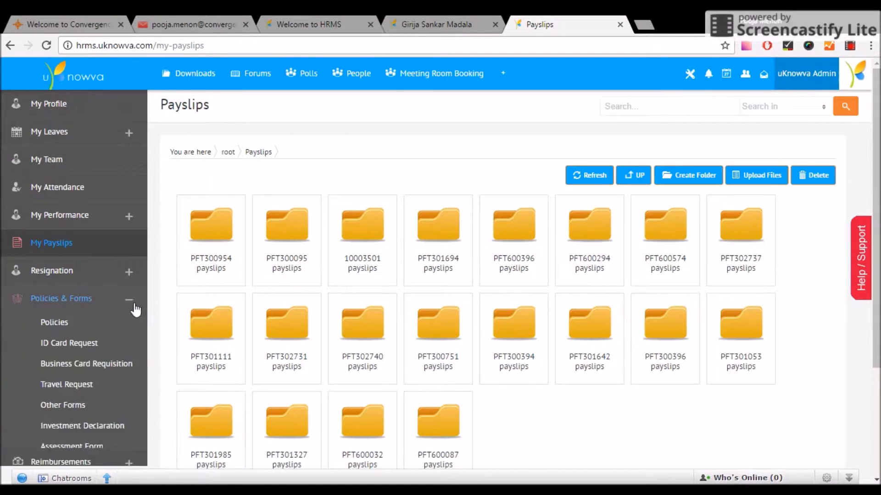
{"action": "left_click", "coordinate": [61, 342]}
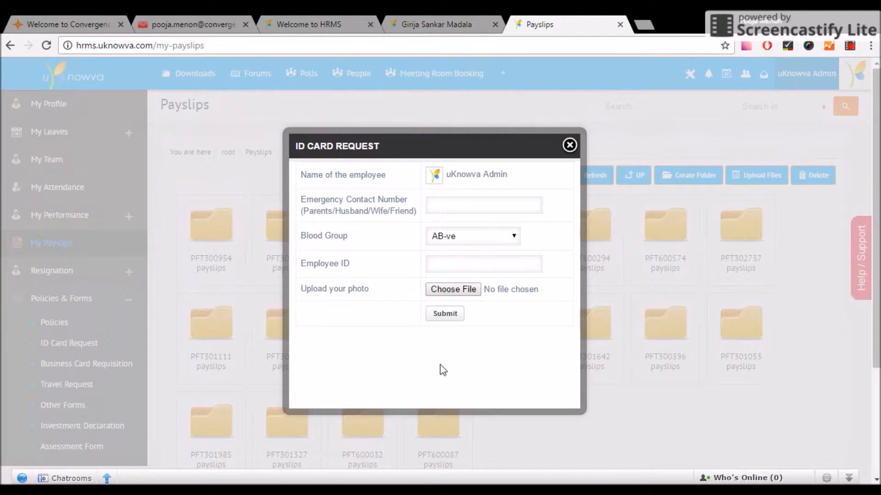
{"action": "left_click", "coordinate": [569, 146]}
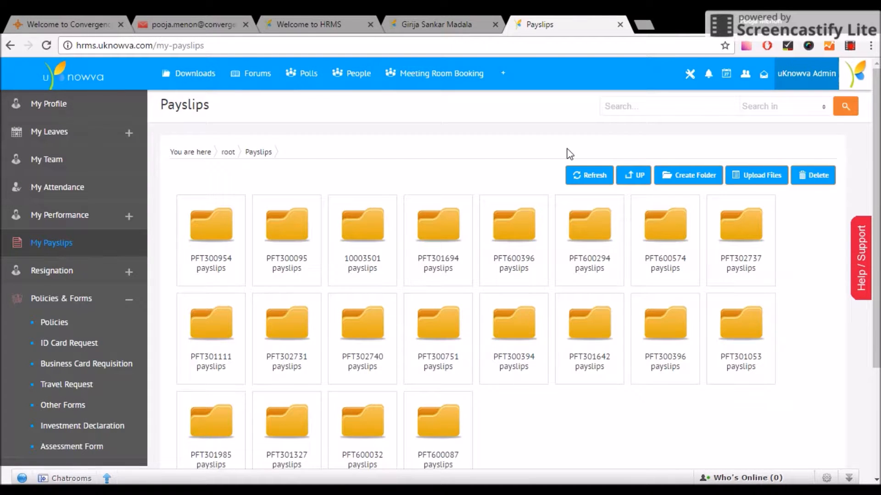
{"action": "left_click", "coordinate": [130, 303]}
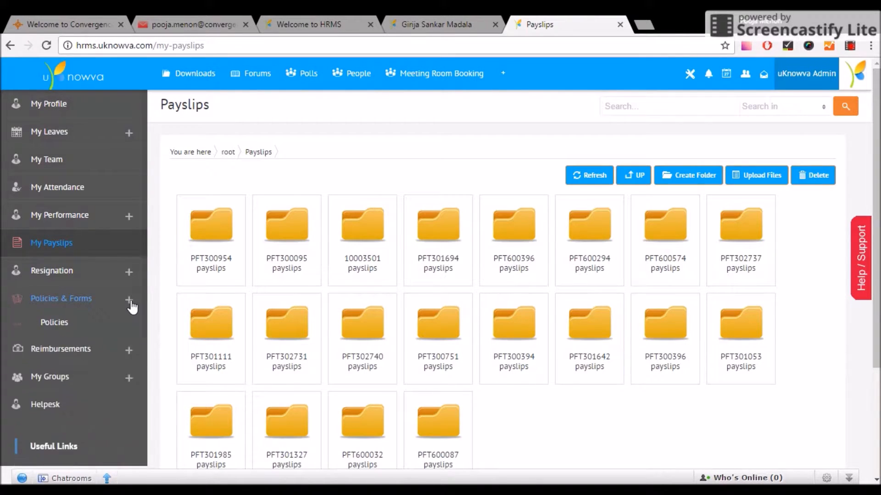
View the Resignation Form of the exit process and open the Talk to your HR useful link.
{"action": "left_click", "coordinate": [132, 271]}
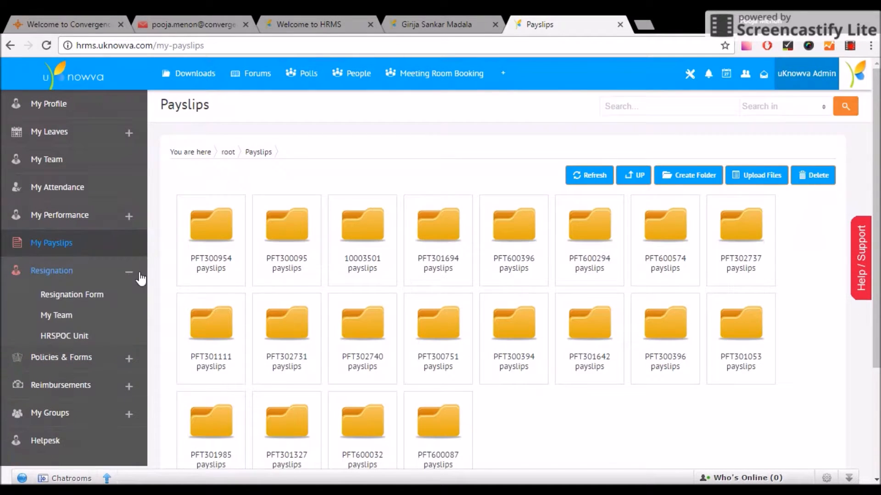
{"action": "left_click", "coordinate": [93, 295]}
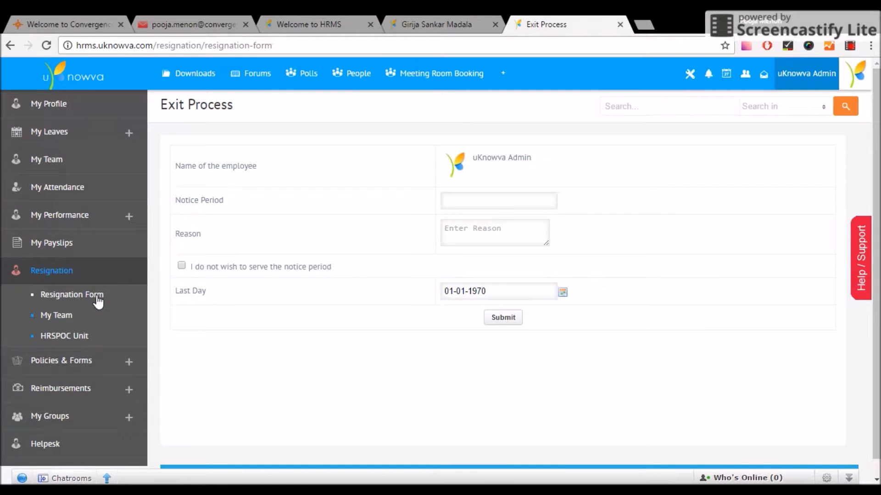
{"action": "scroll", "coordinate": [98, 300], "scroll_direction": "down", "scroll_amount": 3}
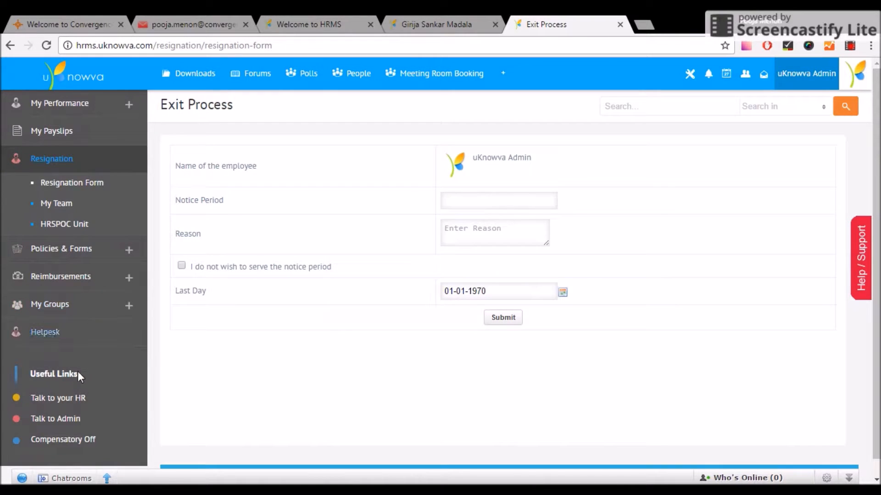
{"action": "left_click", "coordinate": [64, 398]}
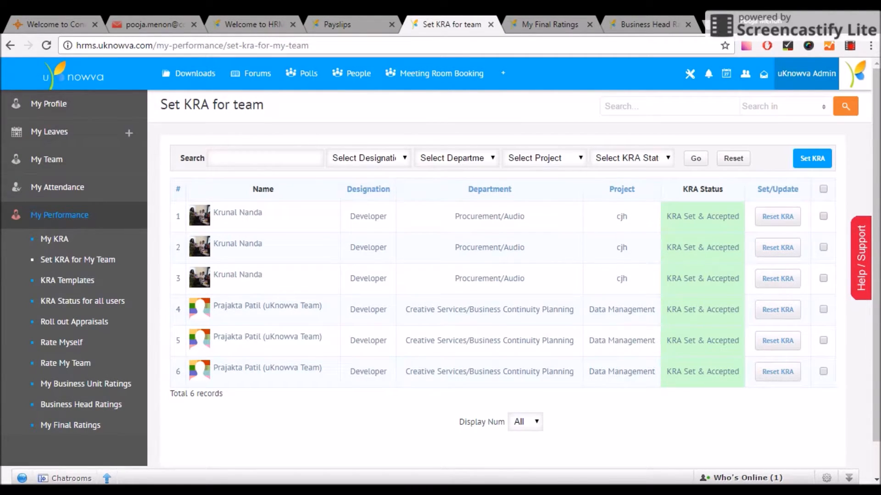
Preview the Generic Template in the Set KRA matrix for the first listed team member and close it without saving.
{"action": "left_click", "coordinate": [823, 216]}
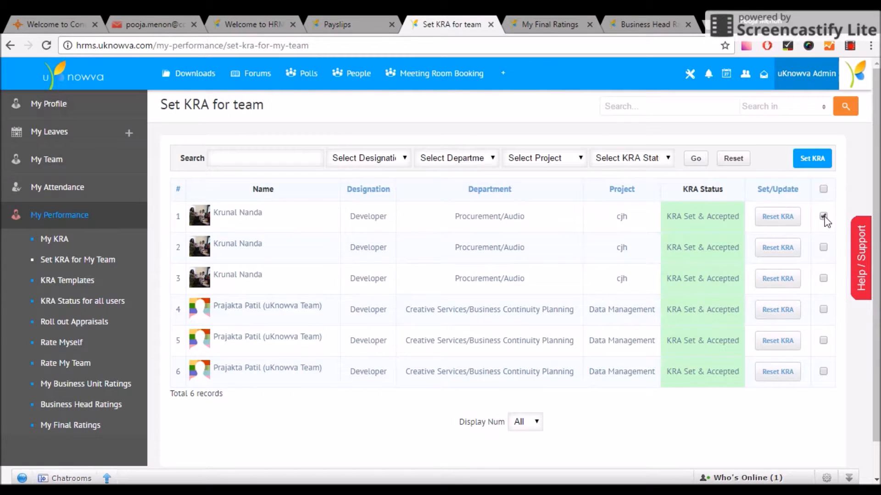
{"action": "left_click", "coordinate": [811, 159]}
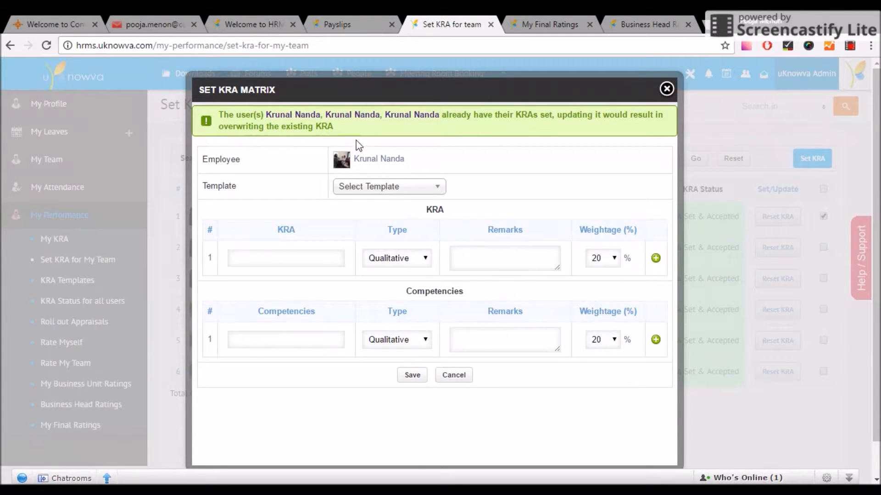
{"action": "left_click", "coordinate": [400, 185]}
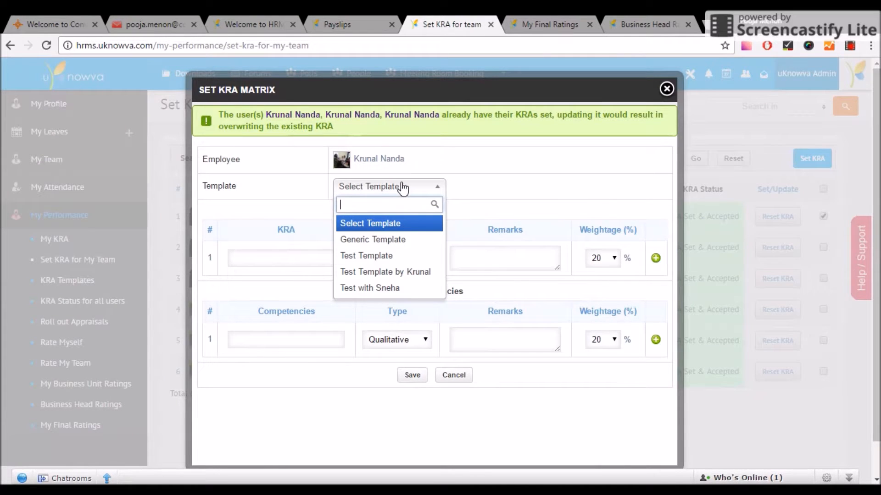
{"action": "left_click", "coordinate": [403, 239]}
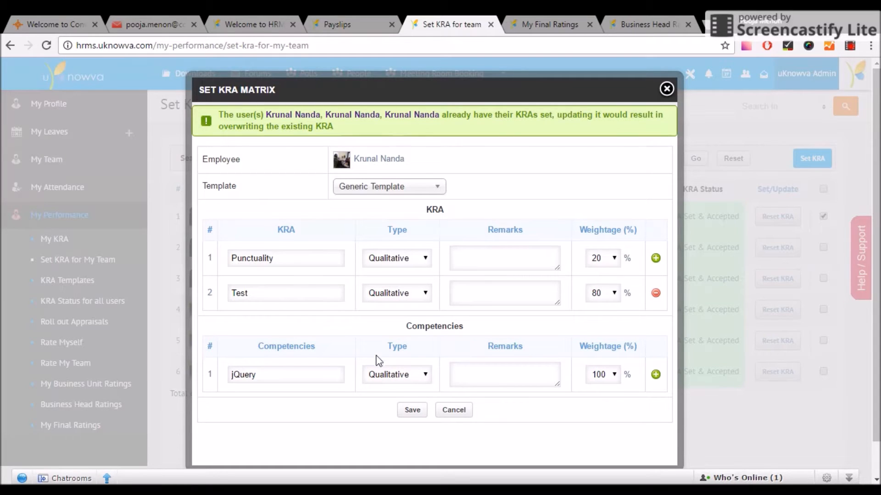
{"action": "left_click", "coordinate": [667, 89]}
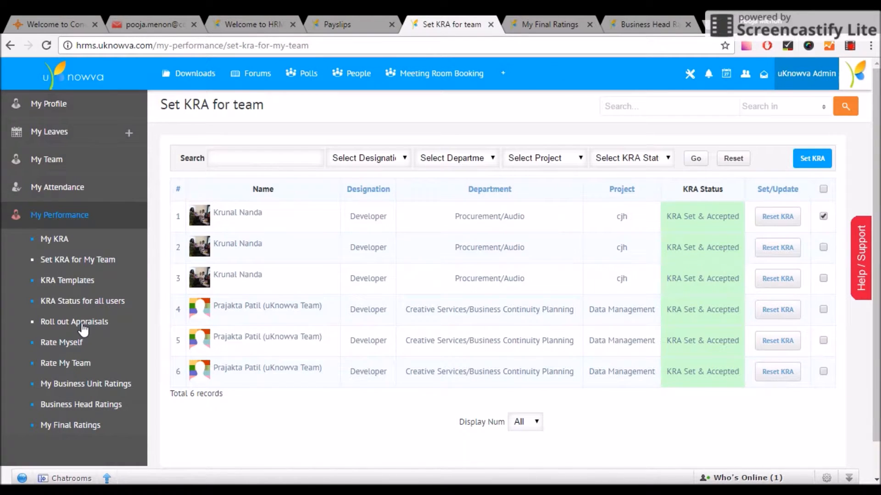
Roll out the Test (FY: 2015-2016) appraisal to the listed employee on the Roll out Appraisals page.
{"action": "left_click", "coordinate": [83, 327]}
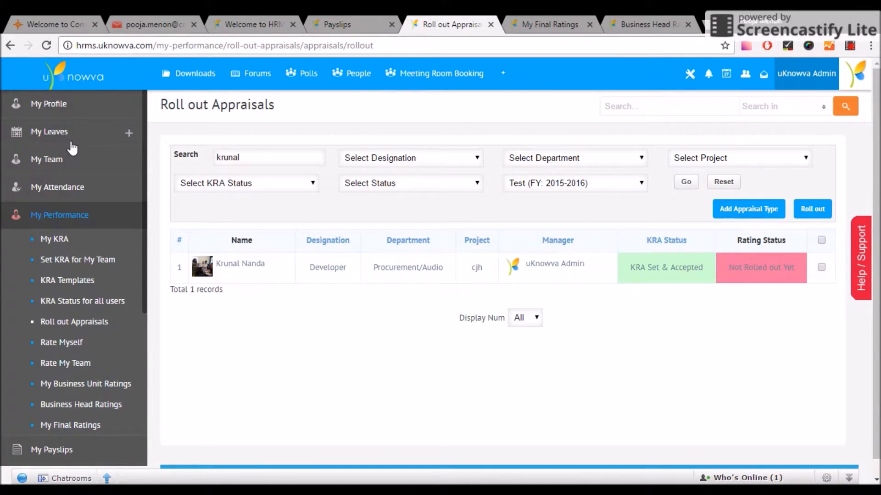
{"action": "left_click", "coordinate": [821, 268]}
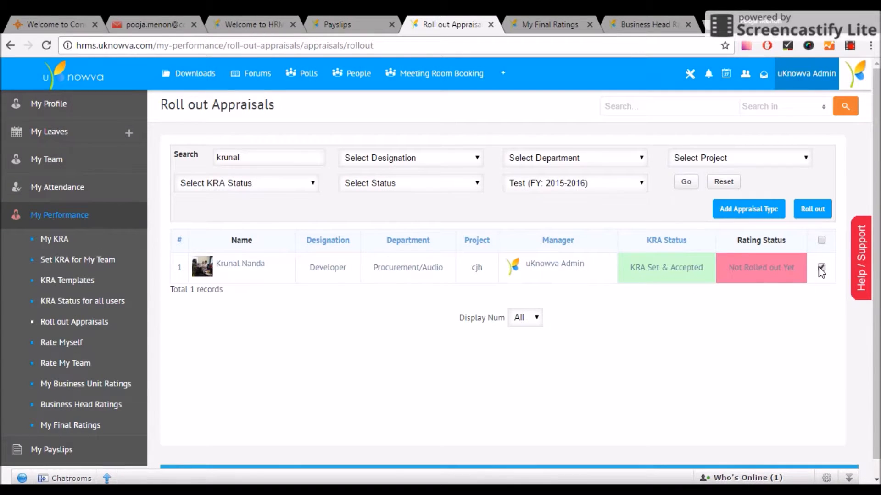
{"action": "left_click", "coordinate": [813, 211]}
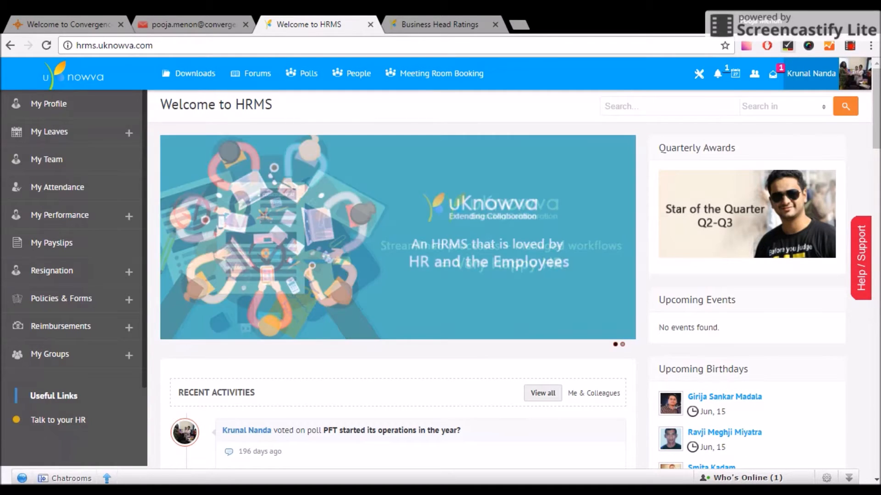
Open the self-rating form from the employee's notification about the rolled-out appraisal cycle.
{"action": "left_click", "coordinate": [722, 74]}
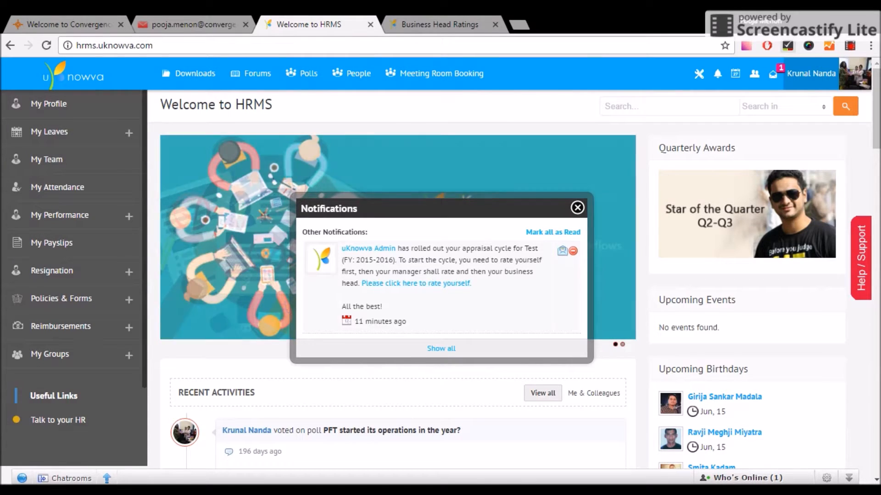
{"action": "left_click", "coordinate": [424, 283]}
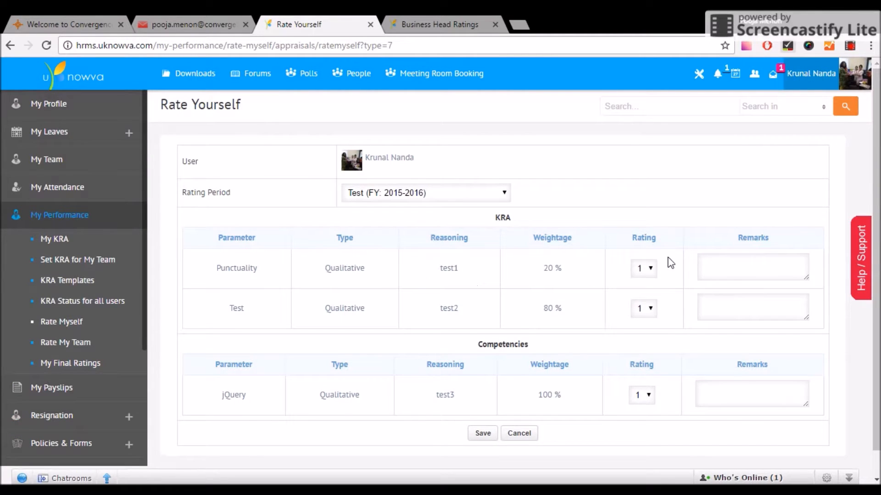
{"action": "scroll", "coordinate": [743, 218], "scroll_direction": "down", "scroll_amount": 1}
{"action": "scroll", "coordinate": [743, 219], "scroll_direction": "up", "scroll_amount": 1}
Set the self-ratings to 3 for Punctuality, 4 for Test and 5 for jQuery, and save them.
{"action": "left_click", "coordinate": [653, 271]}
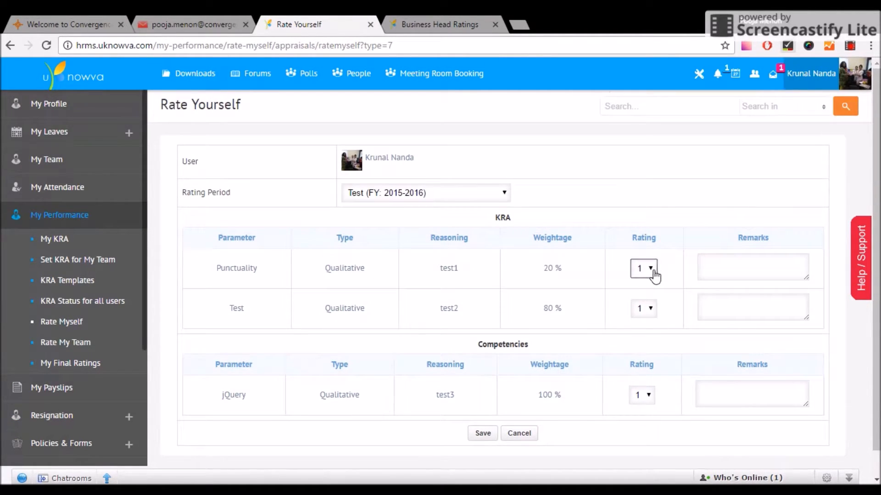
{"action": "left_click", "coordinate": [649, 309]}
{"action": "left_click", "coordinate": [652, 311]}
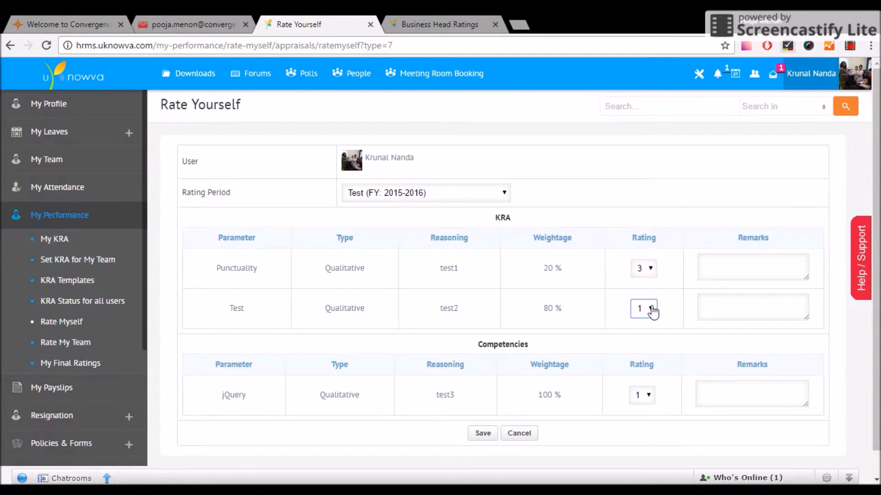
{"action": "left_click", "coordinate": [646, 353]}
{"action": "left_click", "coordinate": [650, 400]}
{"action": "left_click", "coordinate": [645, 458]}
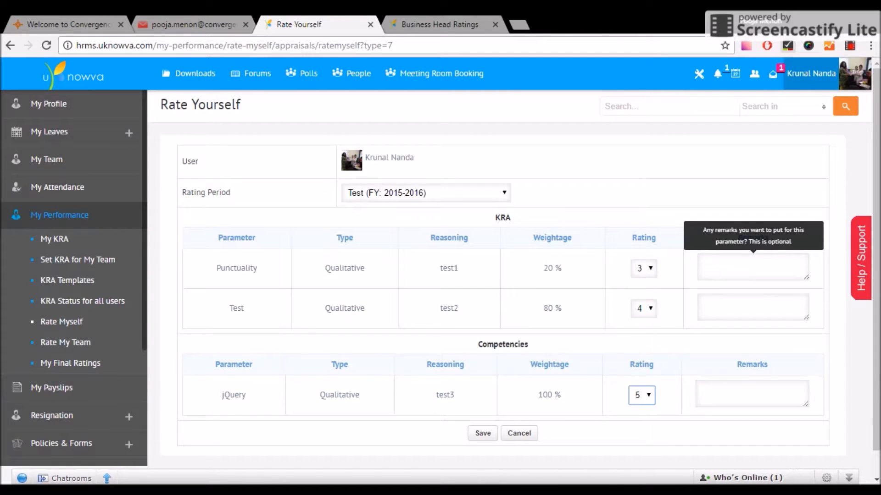
{"action": "left_click", "coordinate": [485, 436]}
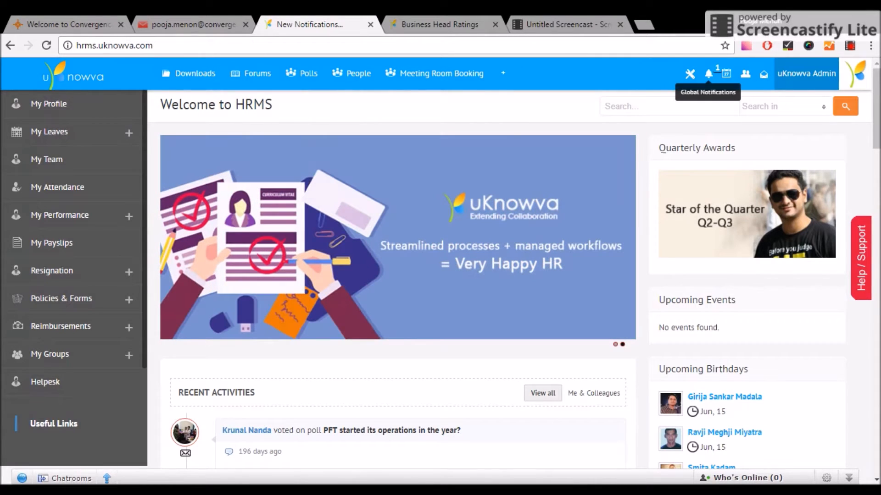
Open the team member's rating form from the admin's notification and review the employee's three self-ratings.
{"action": "left_click", "coordinate": [712, 76]}
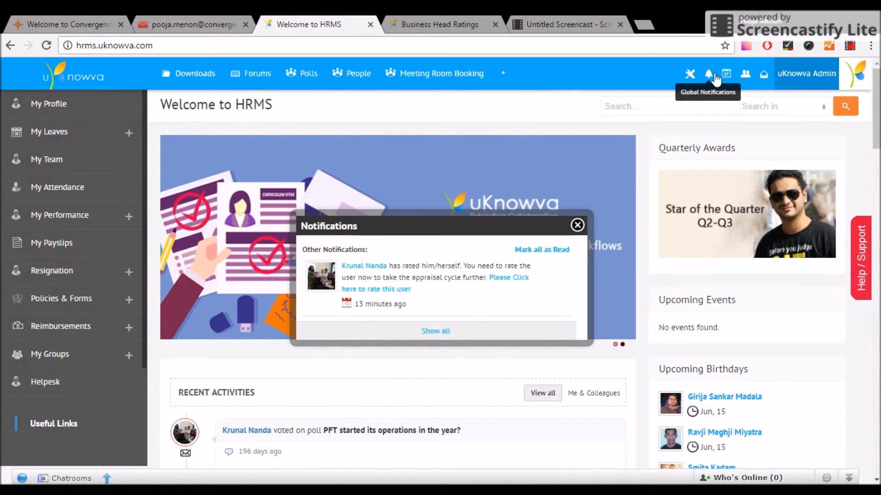
{"action": "left_click", "coordinate": [518, 278]}
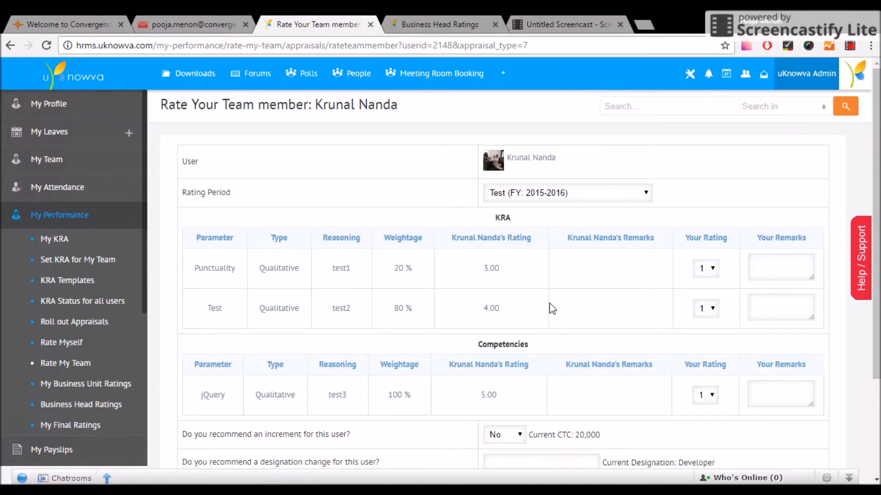
{"action": "double_click", "coordinate": [490, 268]}
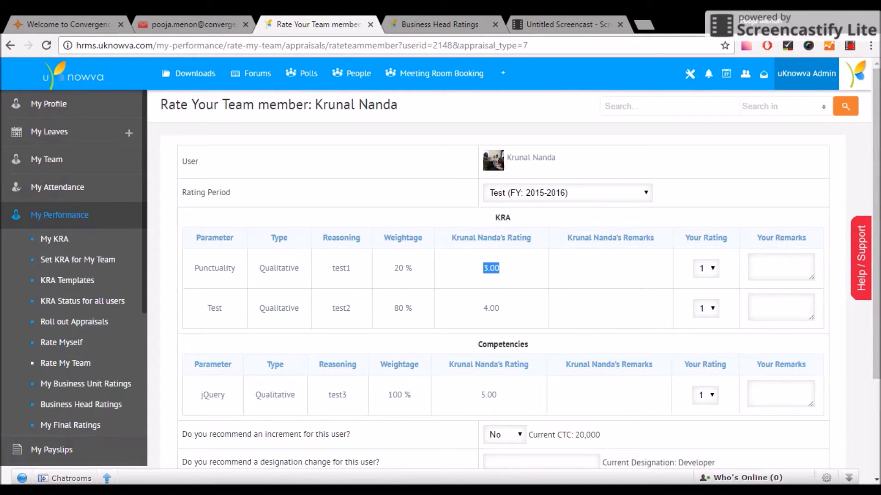
{"action": "double_click", "coordinate": [489, 308]}
{"action": "double_click", "coordinate": [489, 395]}
Set the manager ratings to 4 for Punctuality, 3 for Test and 5 for jQuery.
{"action": "left_click", "coordinate": [707, 272]}
{"action": "left_click", "coordinate": [710, 309]}
{"action": "left_click", "coordinate": [712, 316]}
{"action": "left_click", "coordinate": [708, 350]}
{"action": "left_click", "coordinate": [709, 398]}
{"action": "left_click", "coordinate": [704, 457]}
Recommend a 10% increment with the justification "Good worker", leave the designation change blank, and save the team member's rating.
{"action": "scroll", "coordinate": [632, 360], "scroll_direction": "down", "scroll_amount": 3}
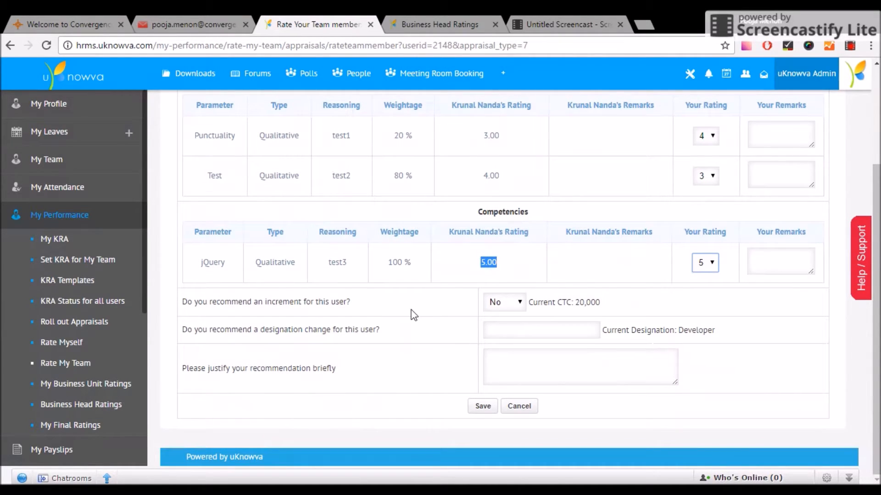
{"action": "left_click", "coordinate": [509, 308]}
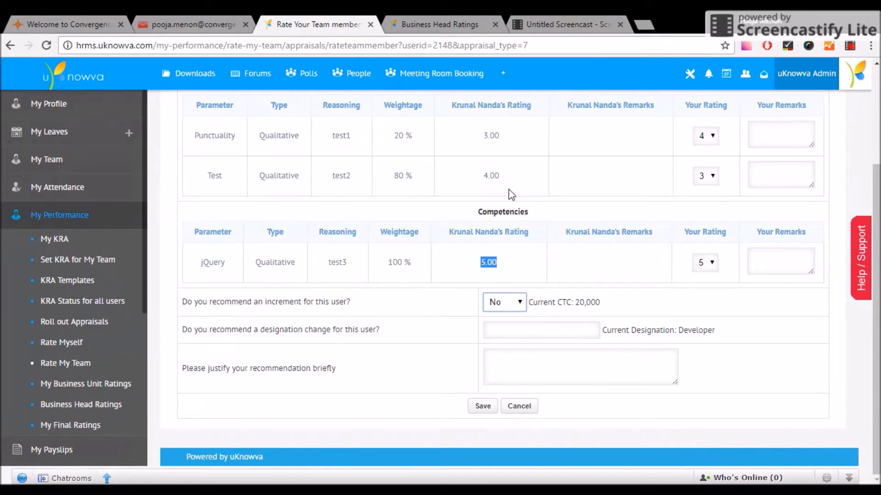
{"action": "key", "text": "Down"}
{"action": "key", "text": "Tab"}
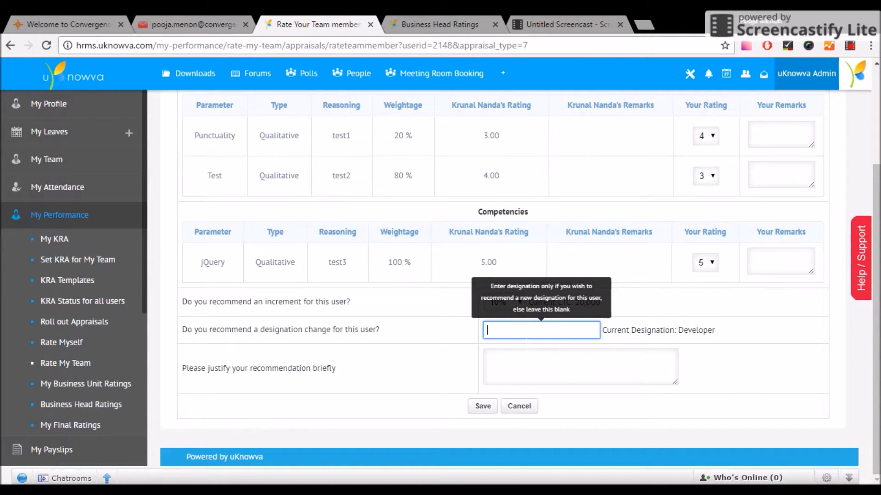
{"action": "key", "text": "Tab"}
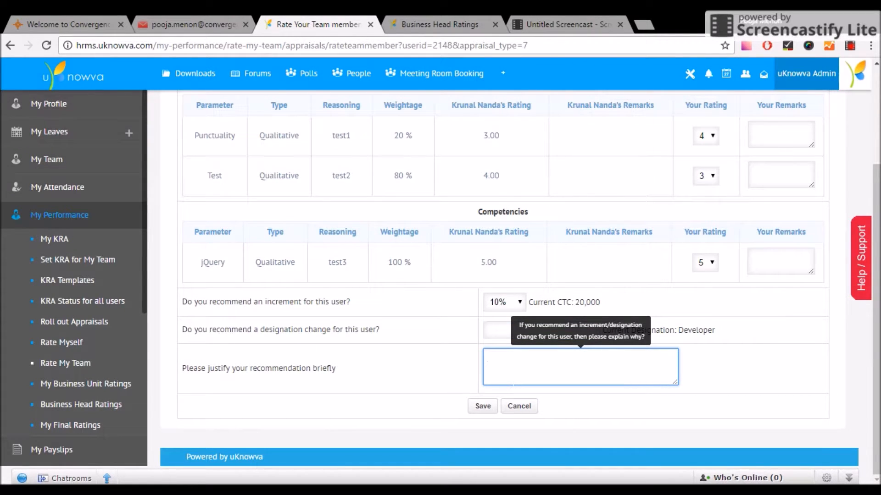
{"action": "type", "text": "Good worker"}
{"action": "left_click", "coordinate": [484, 407]}
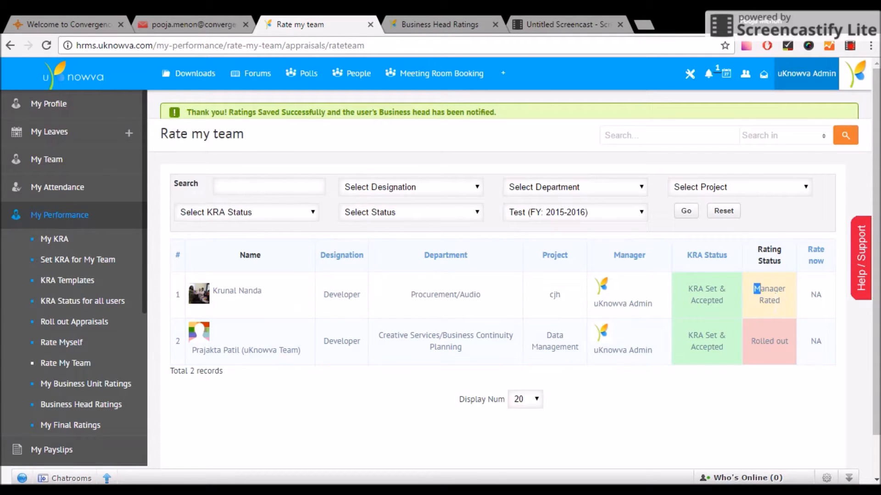
Check the employee's rating status, then review the rating table, rank distribution and BH Ratings chart on the Business Head Ratings page.
{"action": "left_click_drag", "start_coordinate": [752, 290], "coordinate": [785, 304]}
{"action": "left_click", "coordinate": [787, 305]}
{"action": "left_click", "coordinate": [441, 25]}
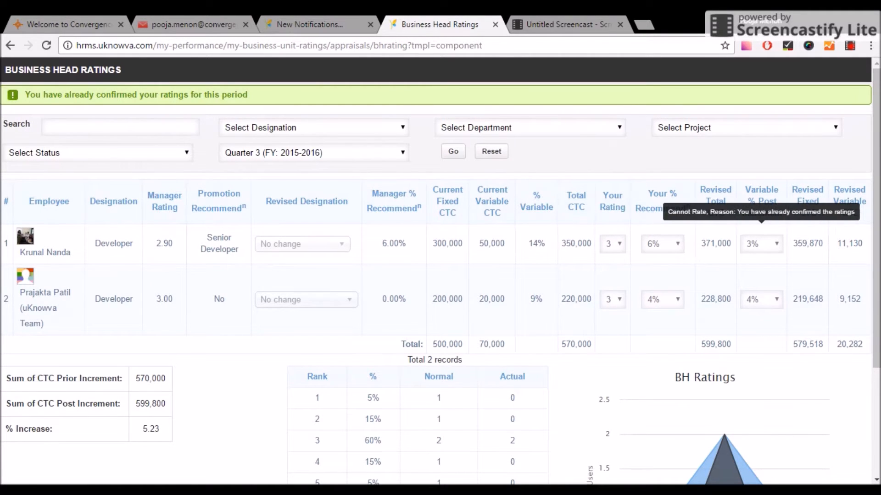
{"action": "left_click_drag", "start_coordinate": [879, 203], "coordinate": [879, 235]}
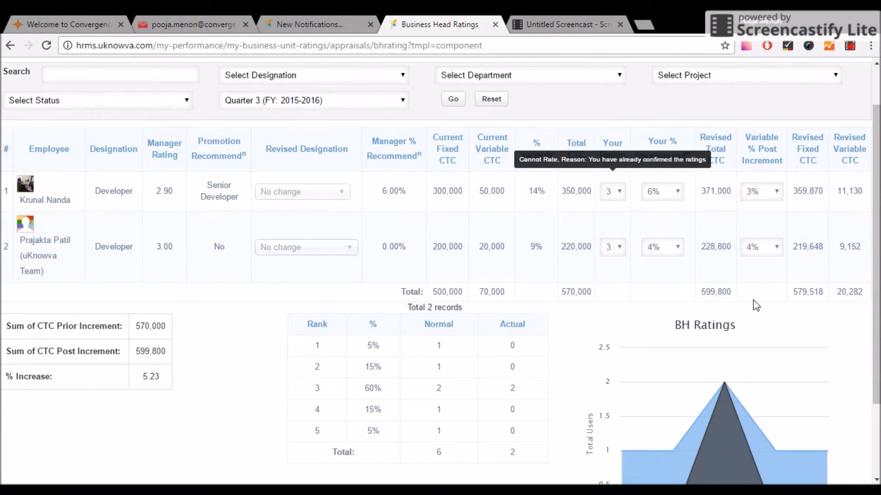
{"action": "scroll", "coordinate": [748, 308], "scroll_direction": "down", "scroll_amount": 2}
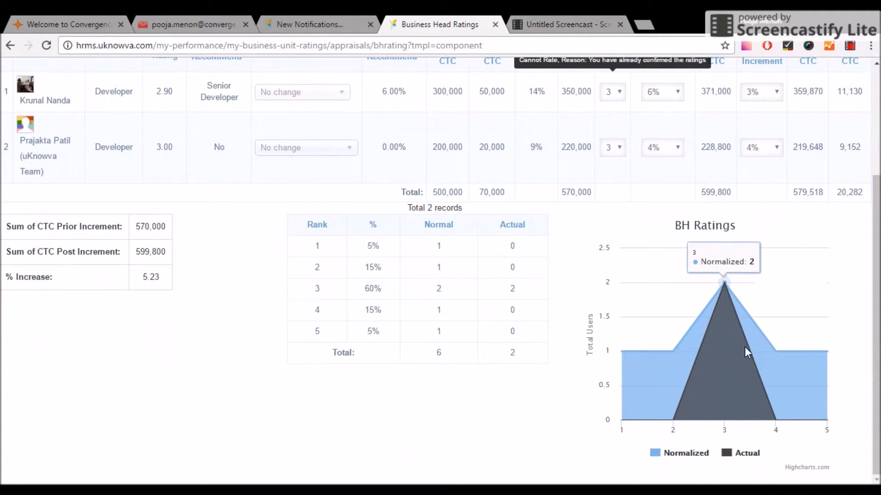
{"action": "mouse_move", "coordinate": [759, 407]}
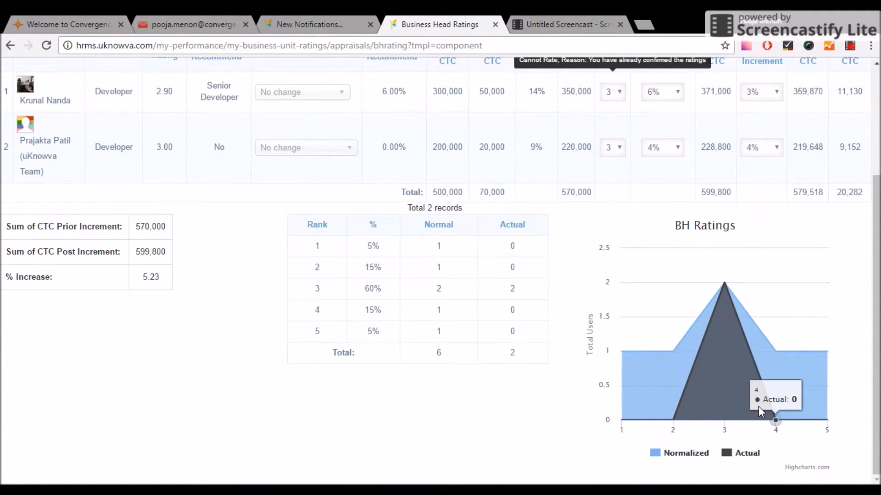
{"action": "scroll", "coordinate": [596, 379], "scroll_direction": "up", "scroll_amount": 1}
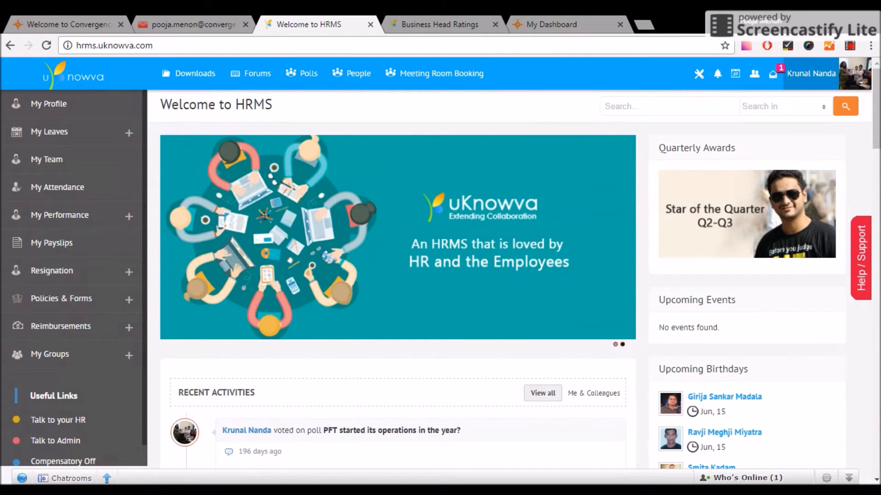
Open the employee's final ratings and review the quarterly KRA and competency tables and charts for 2015-2016.
{"action": "left_click", "coordinate": [129, 216]}
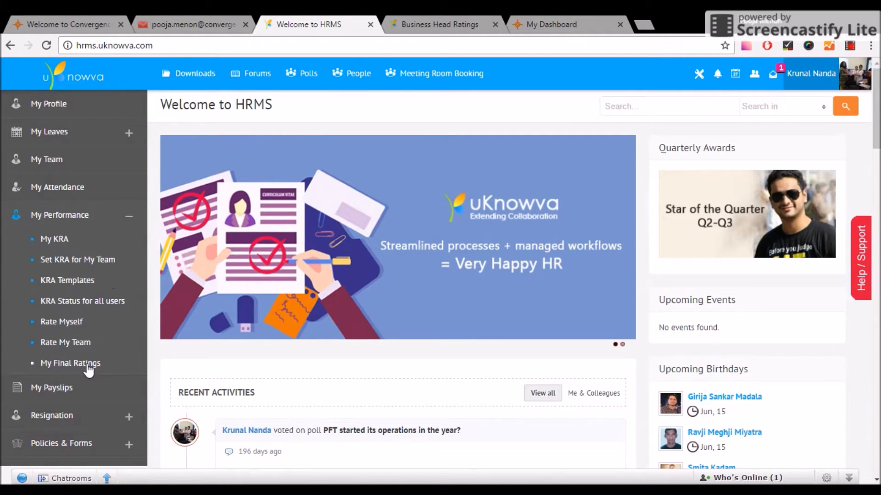
{"action": "left_click", "coordinate": [86, 364]}
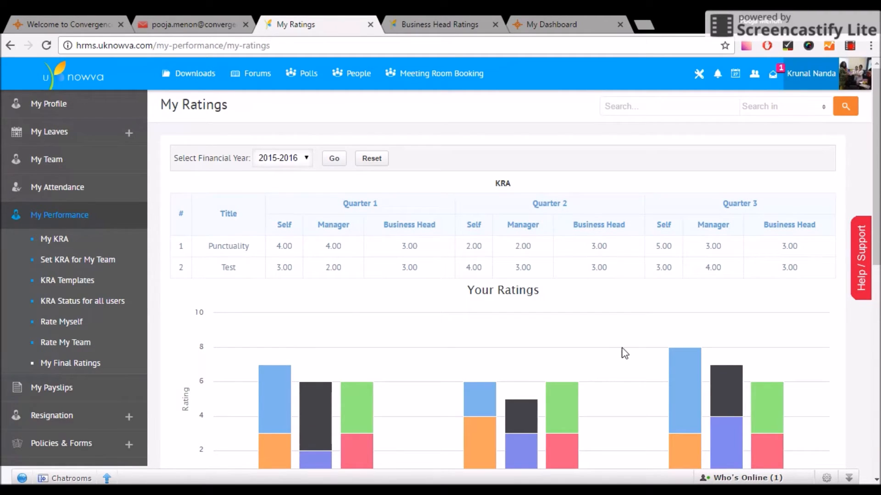
{"action": "scroll", "coordinate": [623, 353], "scroll_direction": "down", "scroll_amount": 10}
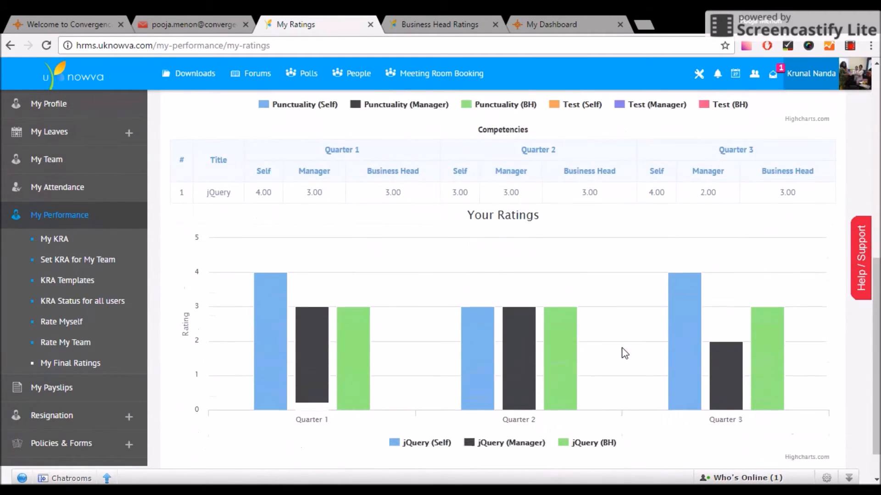
{"action": "scroll", "coordinate": [625, 354], "scroll_direction": "up", "scroll_amount": 2}
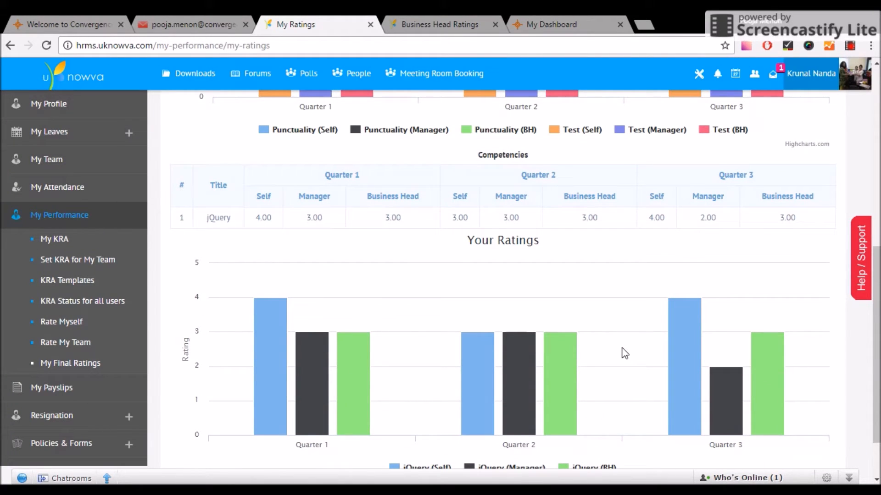
{"action": "scroll", "coordinate": [625, 354], "scroll_direction": "up", "scroll_amount": 8}
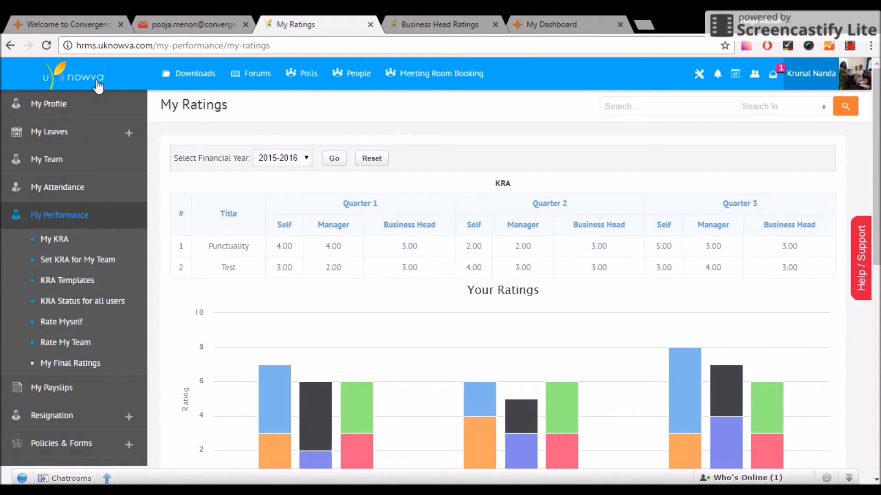
Tour the shared content pages in turn: Downloads, Forums and Polls.
{"action": "left_click", "coordinate": [204, 75]}
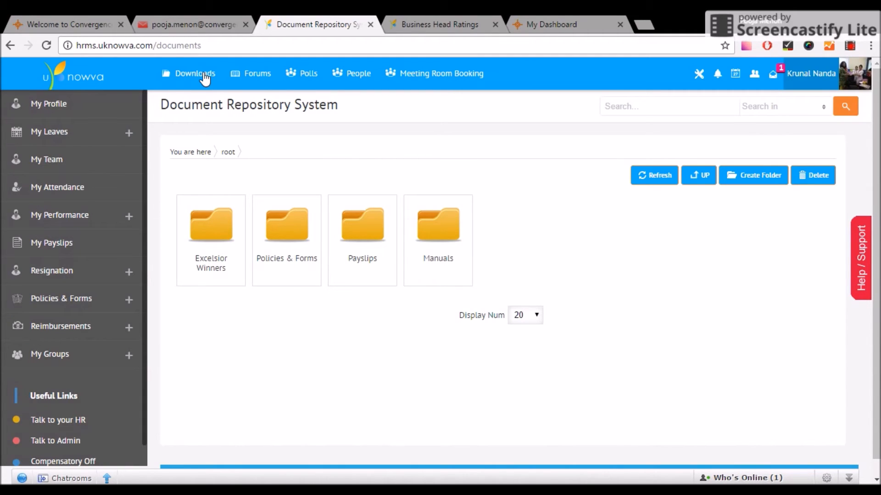
{"action": "left_click", "coordinate": [271, 74]}
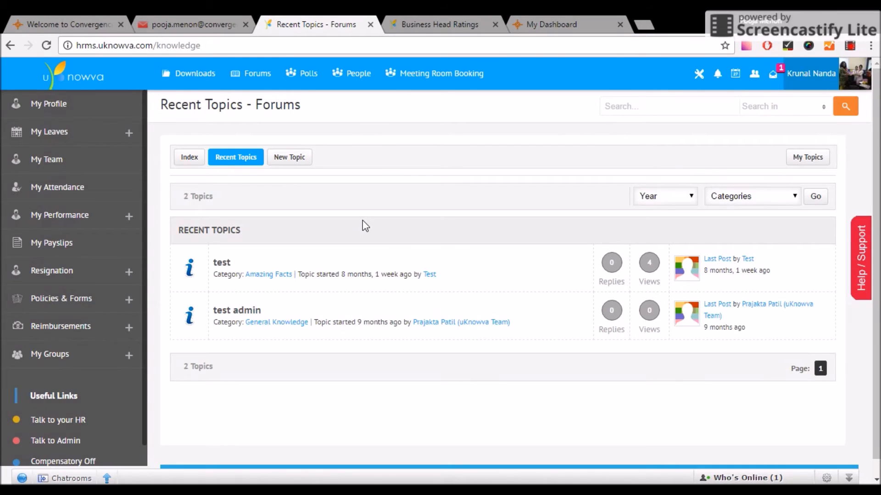
{"action": "left_click", "coordinate": [316, 76]}
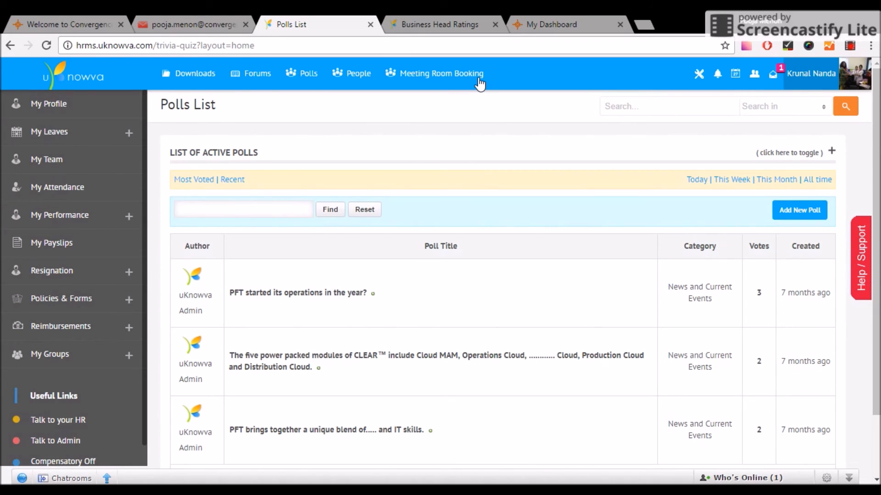
View May 2016 in the personal calendar, then close it and look over the polls list.
{"action": "left_click", "coordinate": [736, 76]}
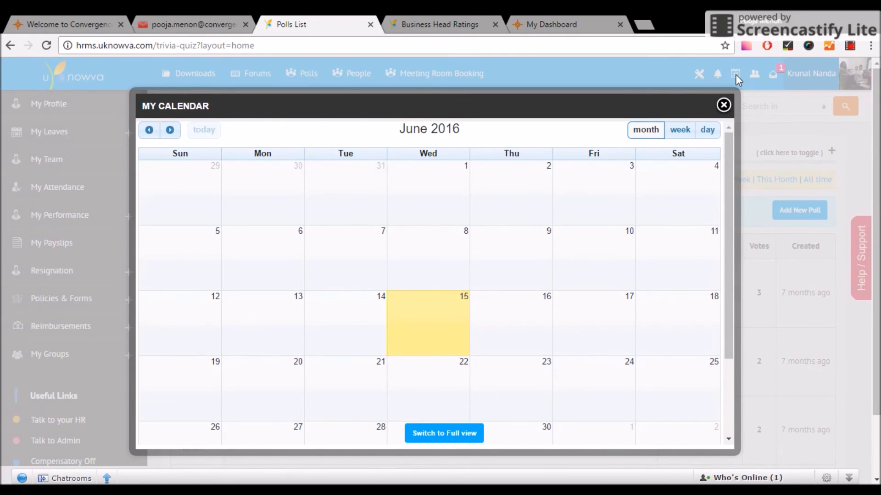
{"action": "left_click", "coordinate": [149, 130]}
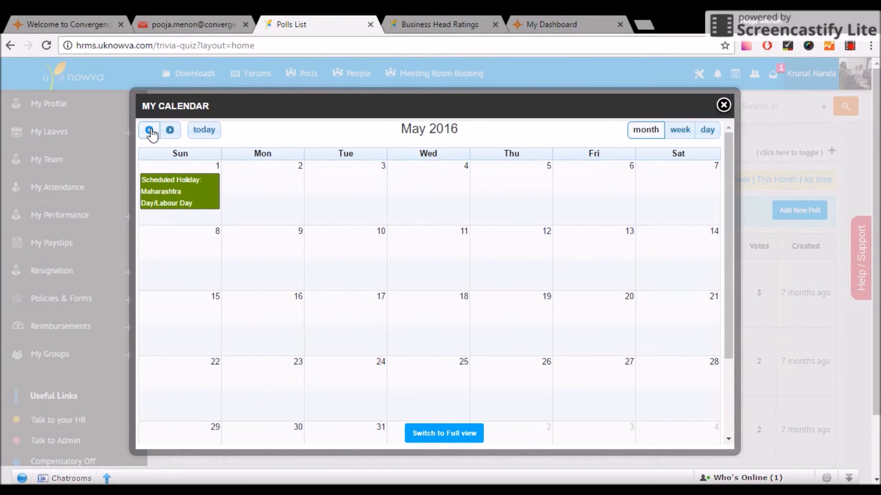
{"action": "left_click", "coordinate": [724, 105]}
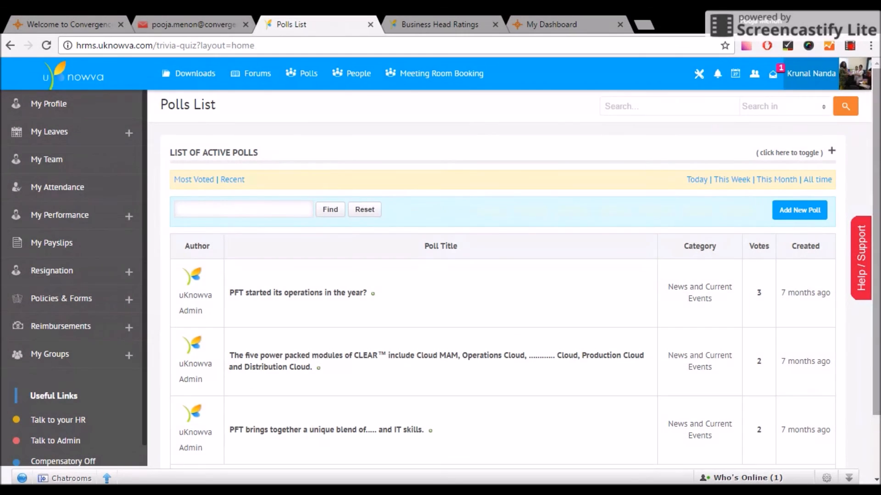
{"action": "scroll", "coordinate": [509, 268], "scroll_direction": "down", "scroll_amount": 3}
{"action": "scroll", "coordinate": [509, 268], "scroll_direction": "up", "scroll_amount": 3}
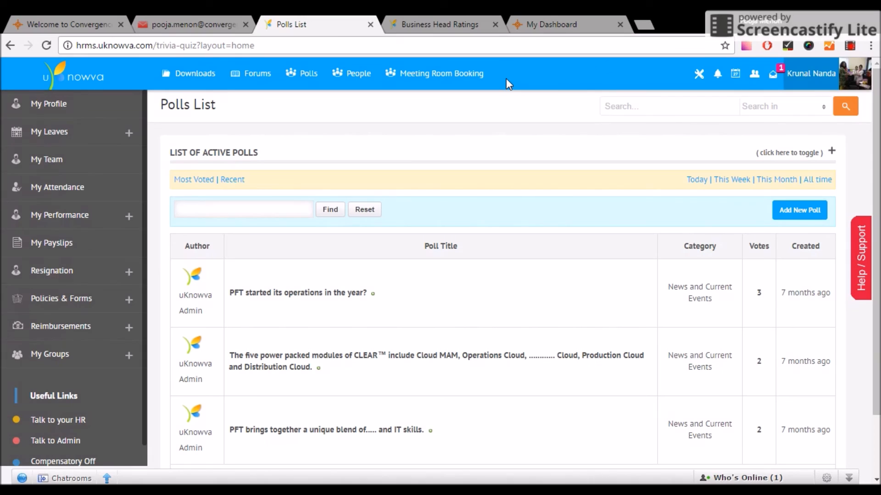
Go to the uKnowva extensions store at uknowva.com/extensions.
{"action": "left_click", "coordinate": [449, 55]}
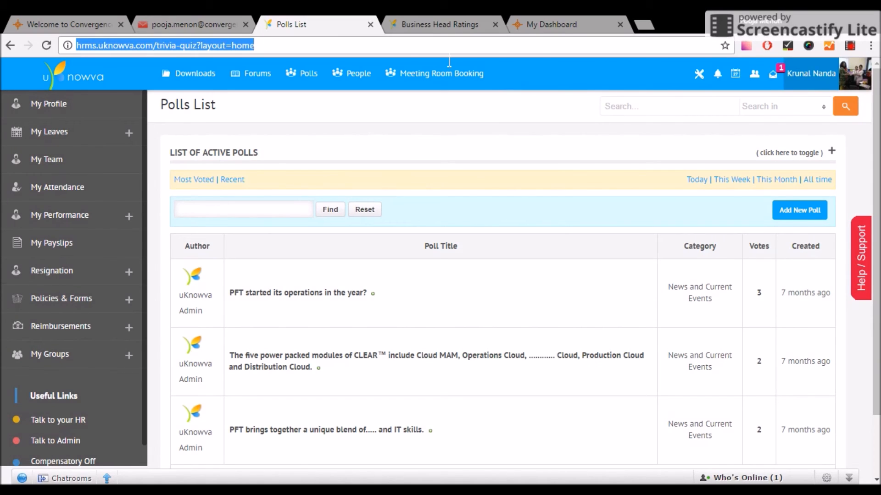
{"action": "type", "text": "uknowva"}
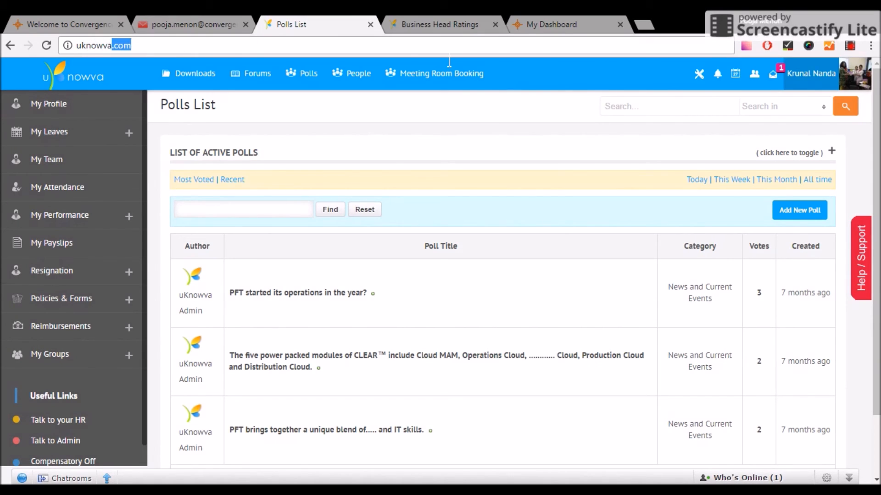
{"action": "type", "text": ".com/exte"}
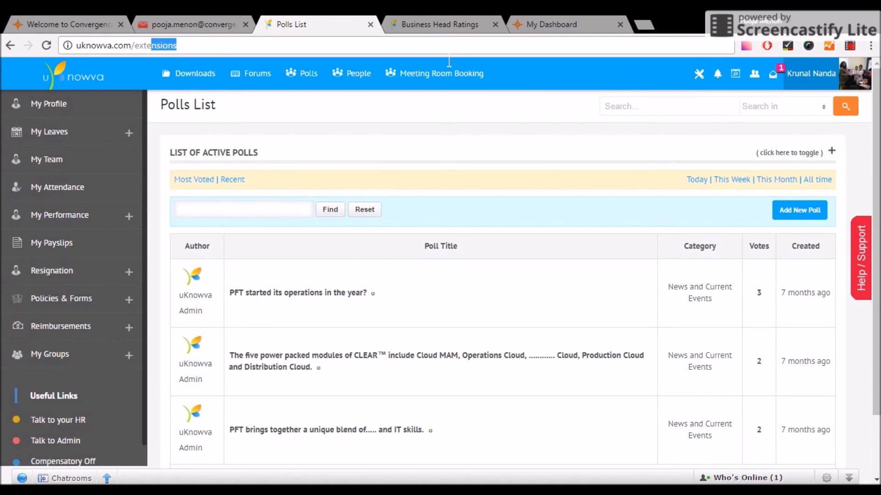
{"action": "key", "text": "Return"}
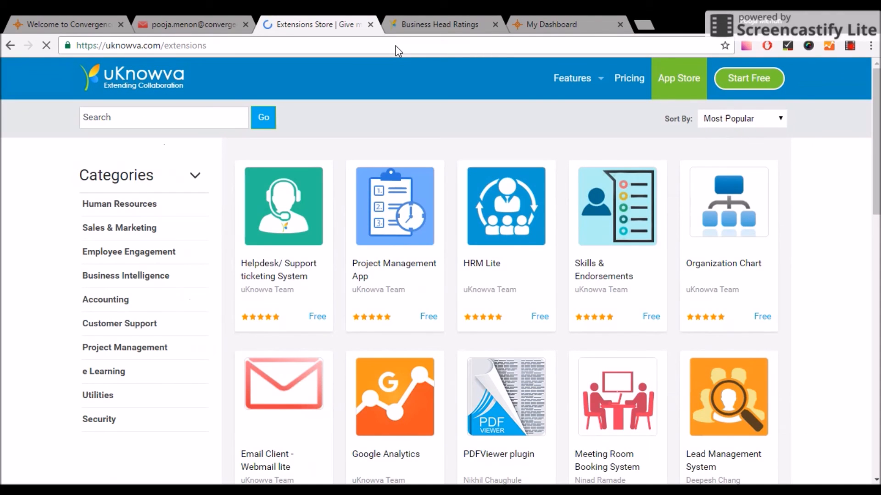